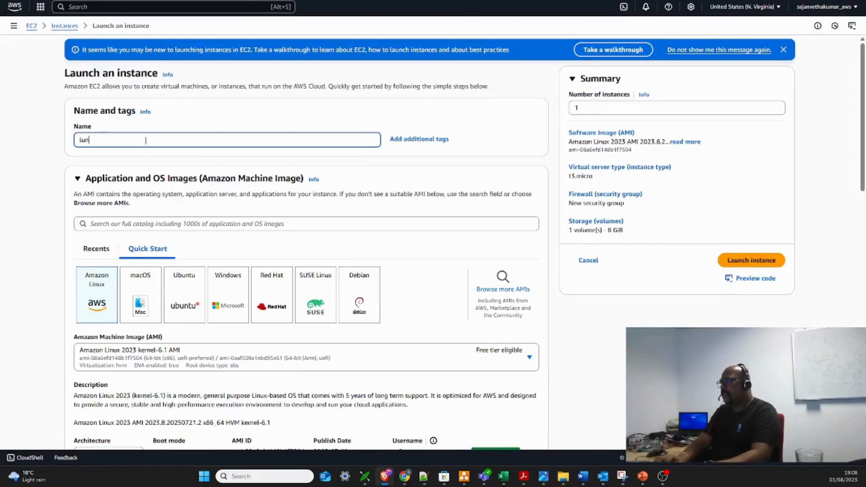
# Name the new instance linux_machine1 and choose Amazon Linux as its operating system image
pyautogui.write('linux')
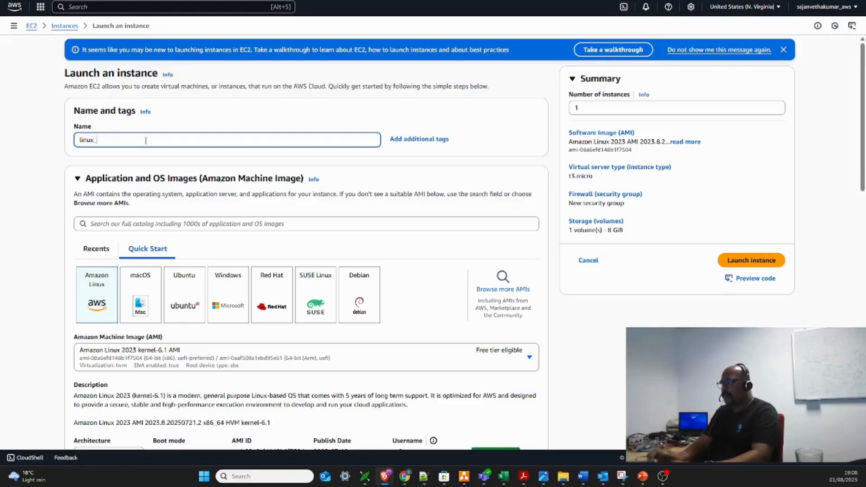
pyautogui.write('_machine')
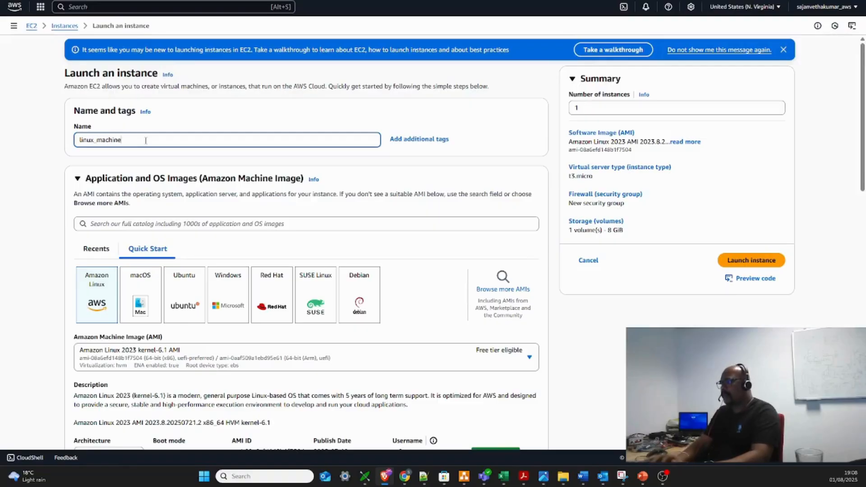
pyautogui.write('1')
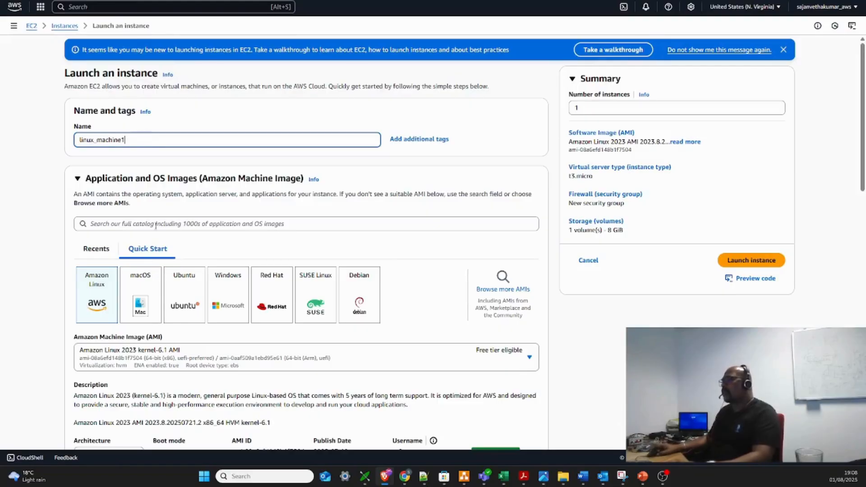
pyautogui.click(95, 303)
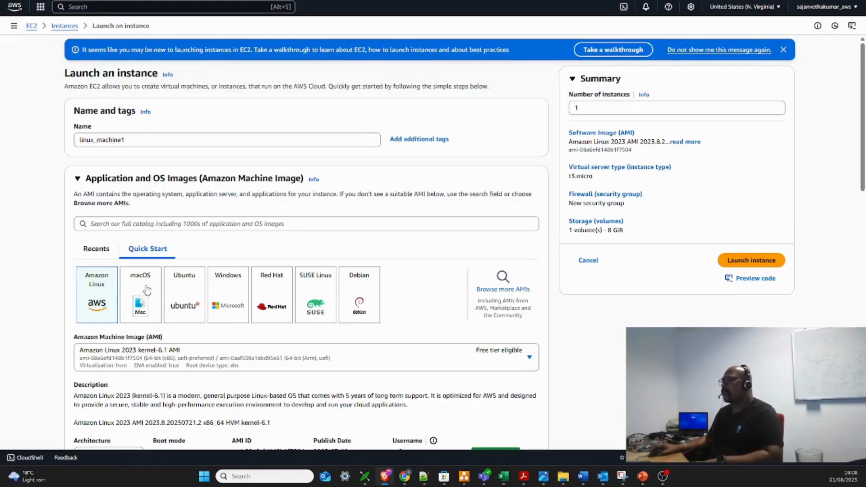
# Review the available Amazon Linux machine images without changing the selected Amazon Linux 2023 kernel-6.1 AMI
pyautogui.scroll(-1, 147, 290)
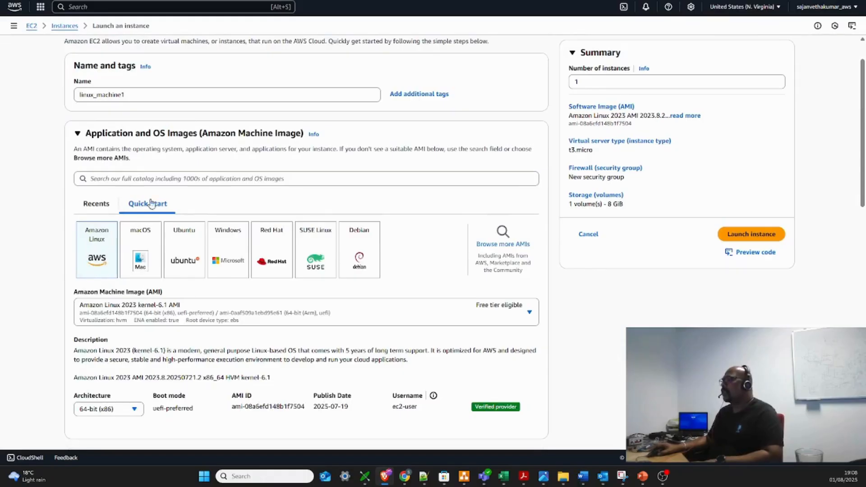
pyautogui.scroll(-1, 285, 245)
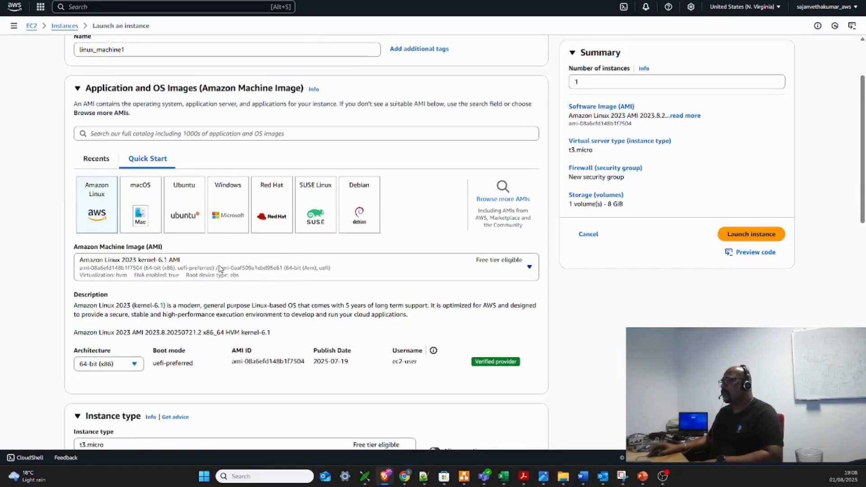
pyautogui.click(499, 273)
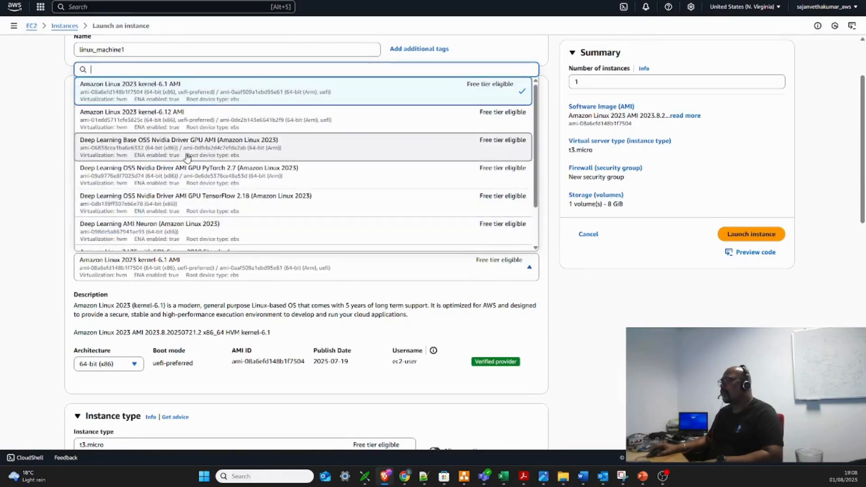
pyautogui.scroll(1, 235, 198)
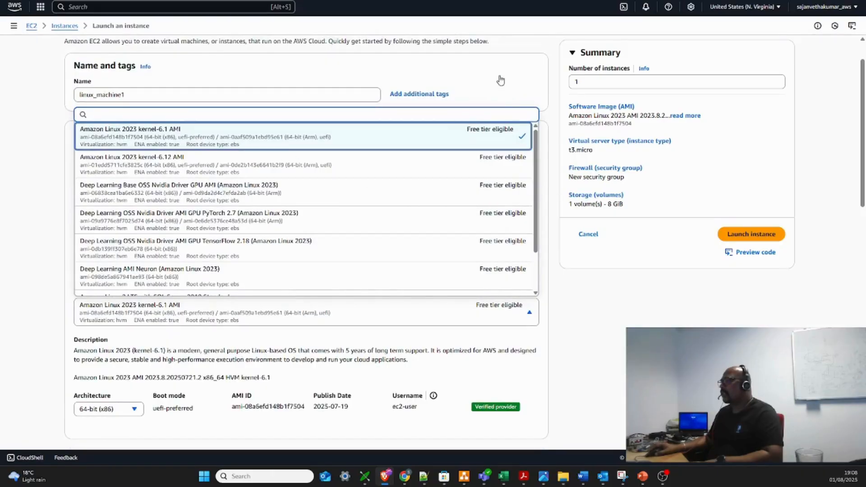
pyautogui.click(570, 326)
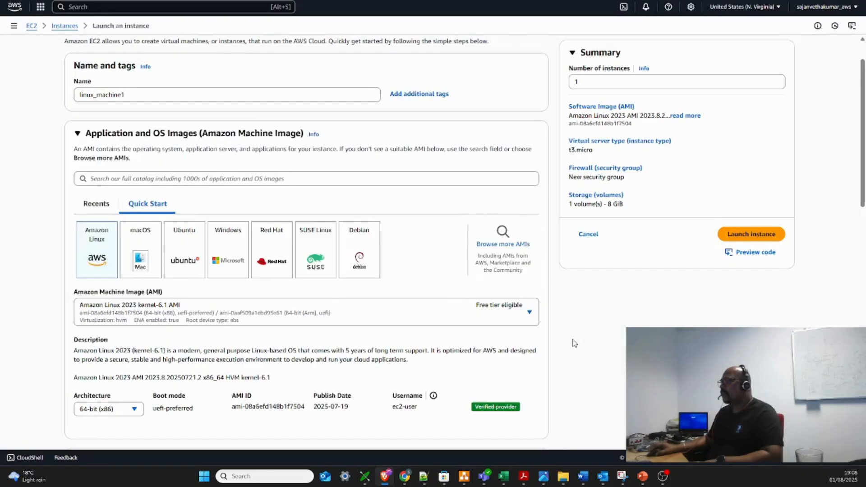
# Examine the available instance types and their hourly pricing, keeping t3.micro selected
pyautogui.scroll(-4, 126, 322)
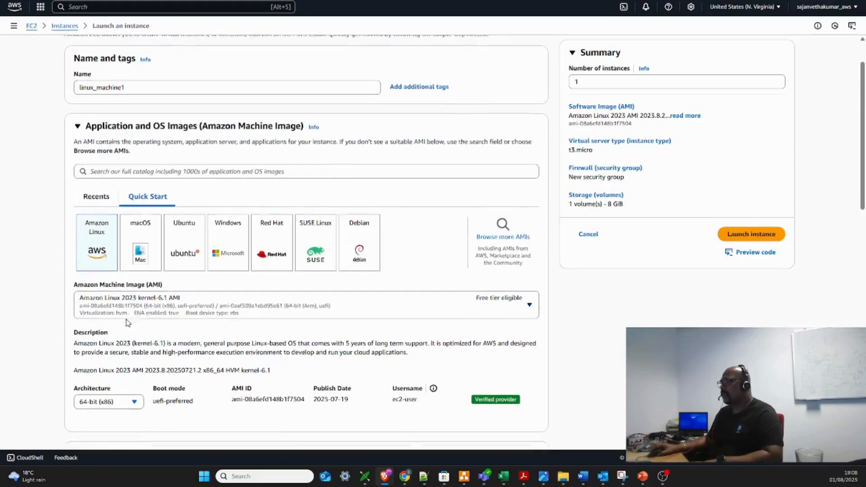
pyautogui.scroll(-2, 127, 322)
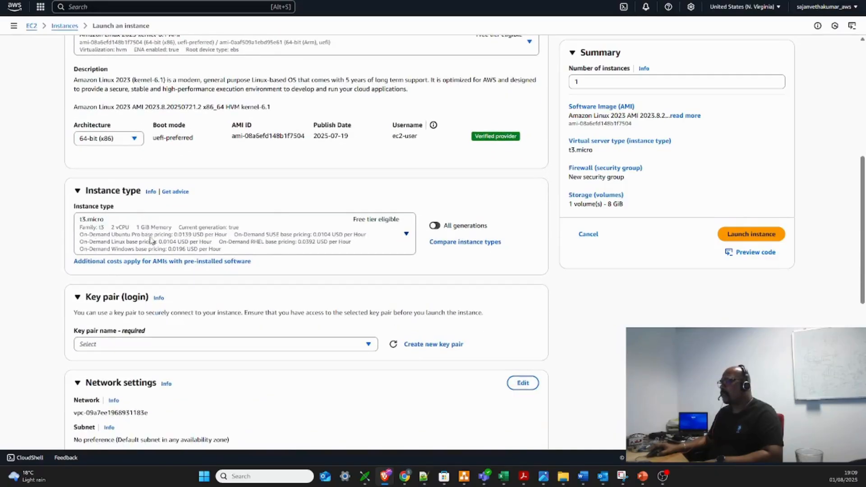
pyautogui.click(378, 245)
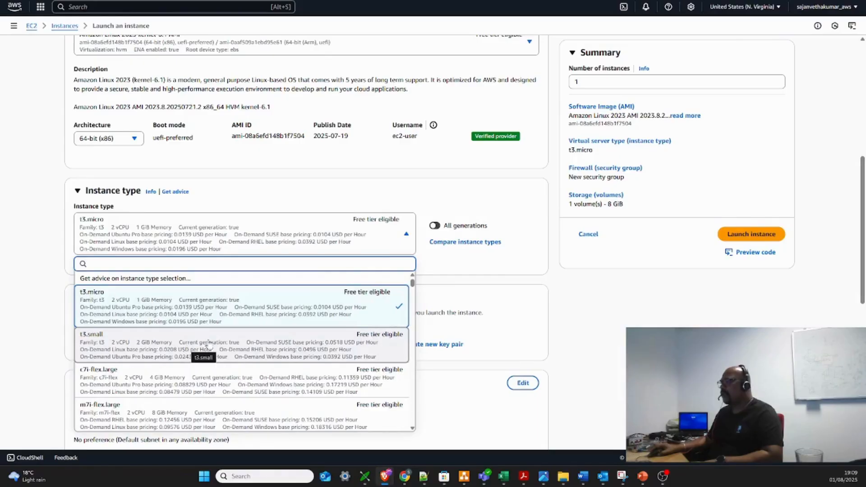
pyautogui.scroll(-1, 223, 344)
pyautogui.scroll(1, 224, 342)
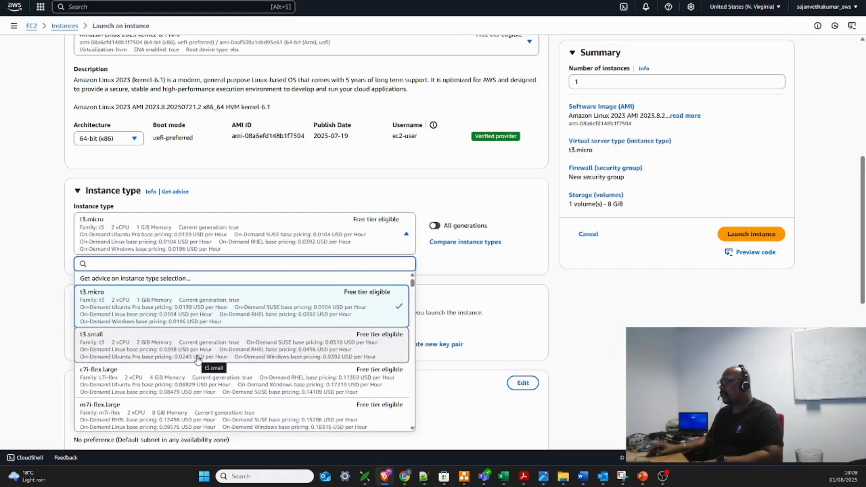
pyautogui.scroll(-2, 197, 359)
pyautogui.scroll(2, 198, 359)
pyautogui.scroll(-4, 198, 359)
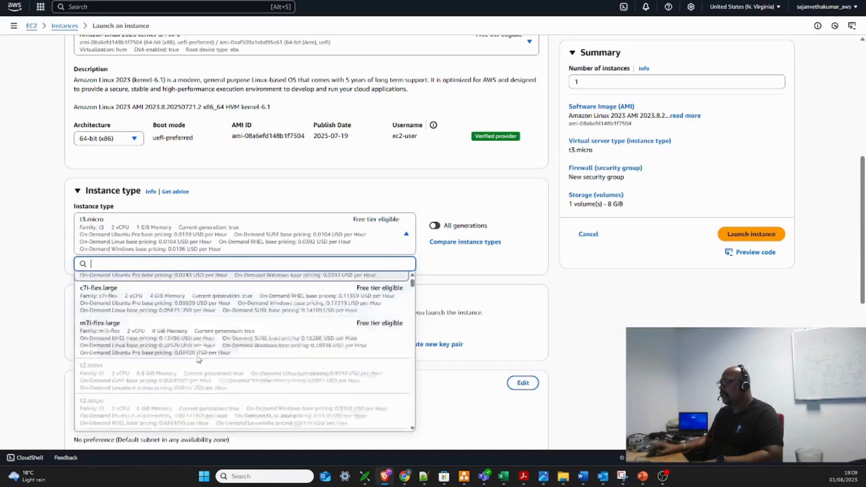
pyautogui.scroll(4, 198, 359)
pyautogui.scroll(-1, 197, 359)
pyautogui.scroll(1, 196, 358)
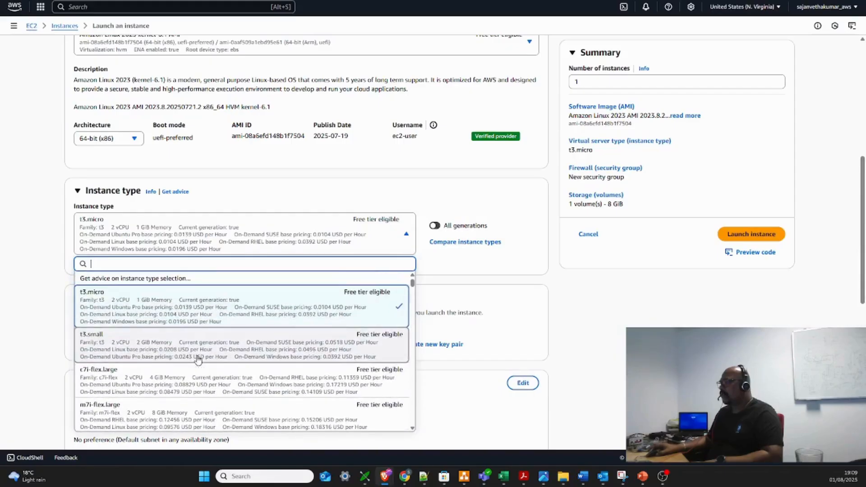
pyautogui.click(499, 200)
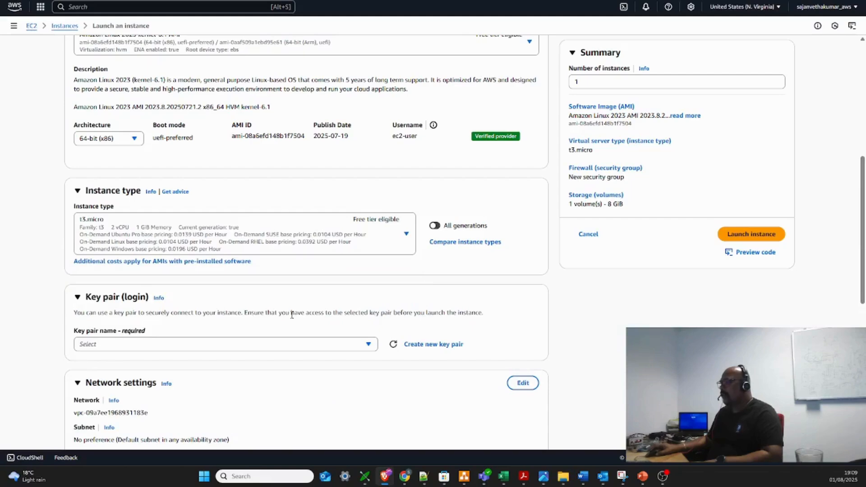
# Select ec2_labexercisekey3 as the login key pair for the instance
pyautogui.scroll(-2, 291, 314)
pyautogui.click(173, 255)
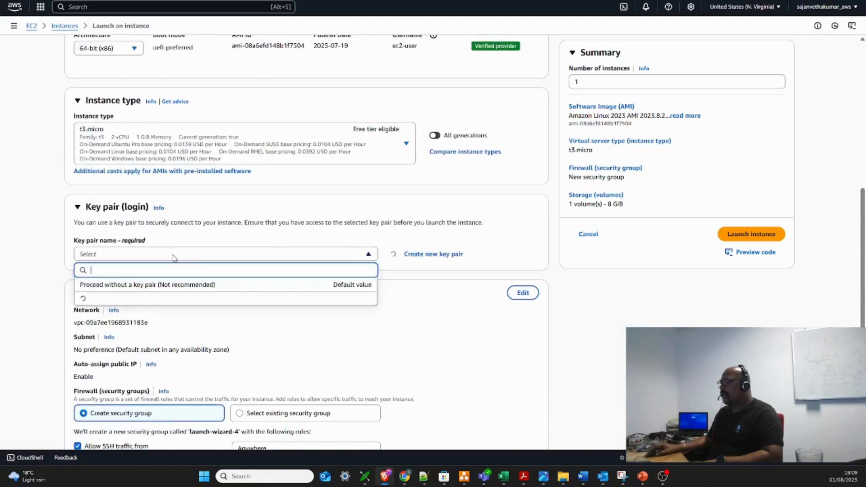
pyautogui.click(139, 305)
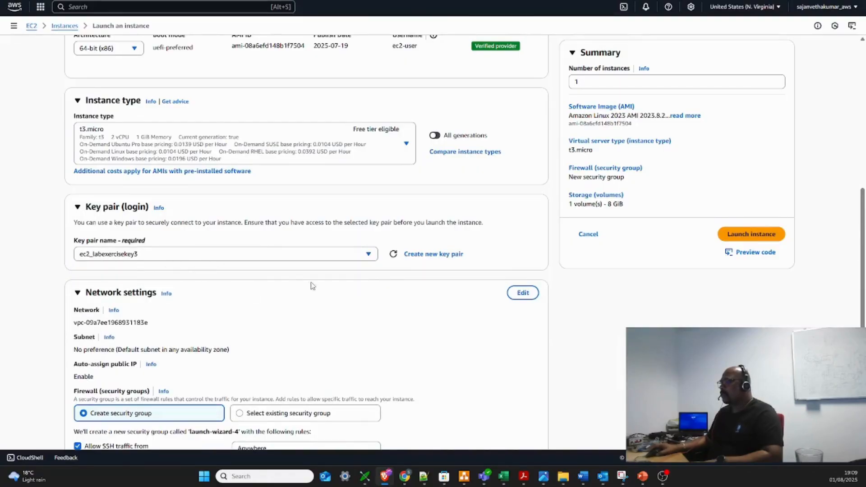
# Edit the network settings and set the availability zone to us-east-1a
pyautogui.scroll(-2, 283, 284)
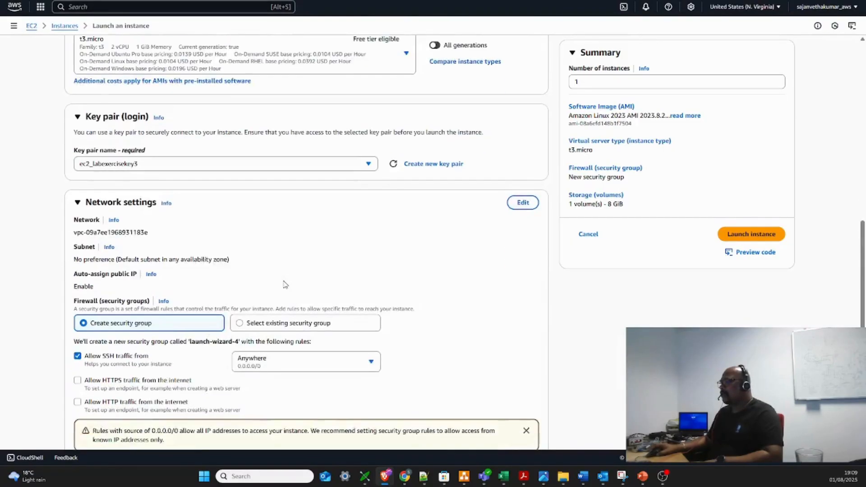
pyautogui.click(523, 202)
pyautogui.scroll(-1, 179, 251)
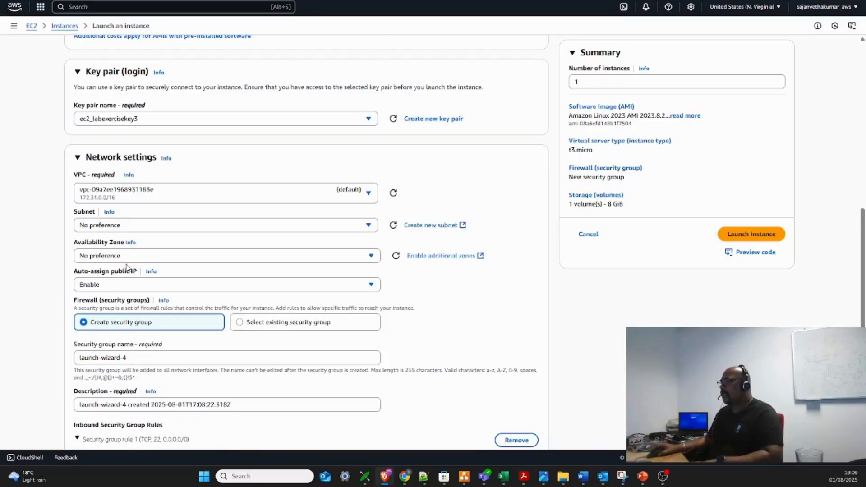
pyautogui.click(134, 257)
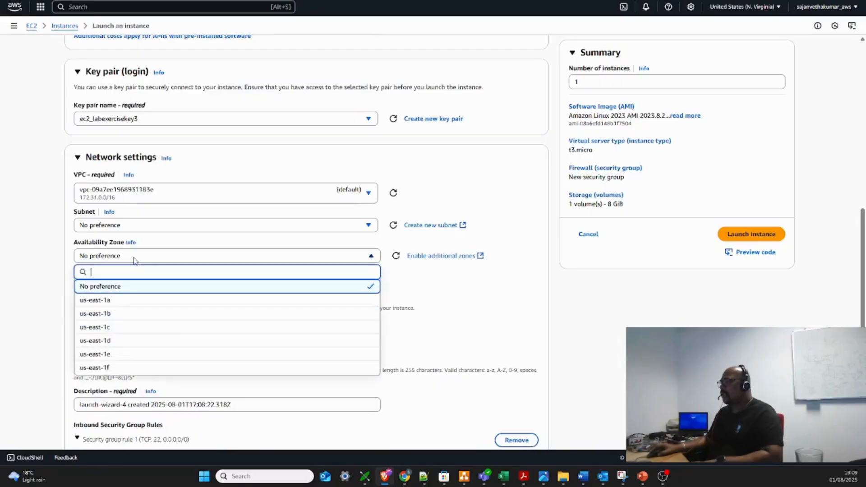
pyautogui.click(113, 299)
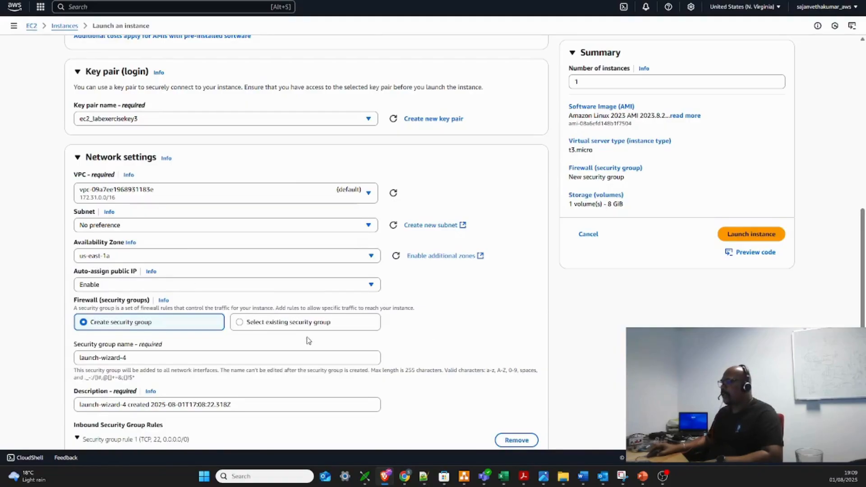
# Use an existing security group for the firewall and assign launch-wizard-1 to the instance
pyautogui.click(242, 326)
pyautogui.scroll(-2, 244, 328)
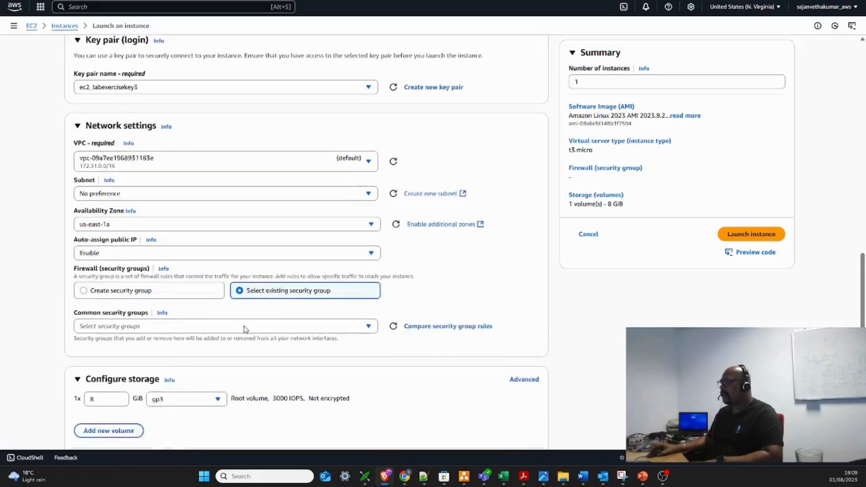
pyautogui.click(139, 313)
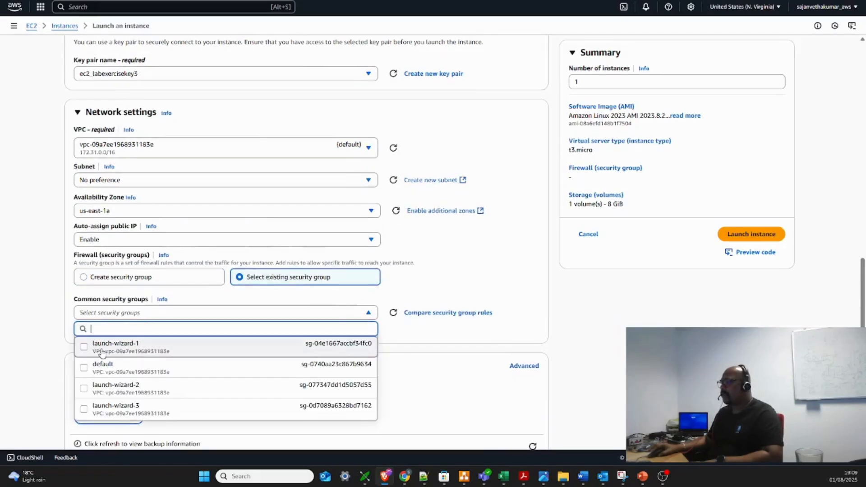
pyautogui.click(115, 346)
# Keep the 8 GiB root volume, show the advanced storage settings, and launch the instance
pyautogui.scroll(-3, 435, 296)
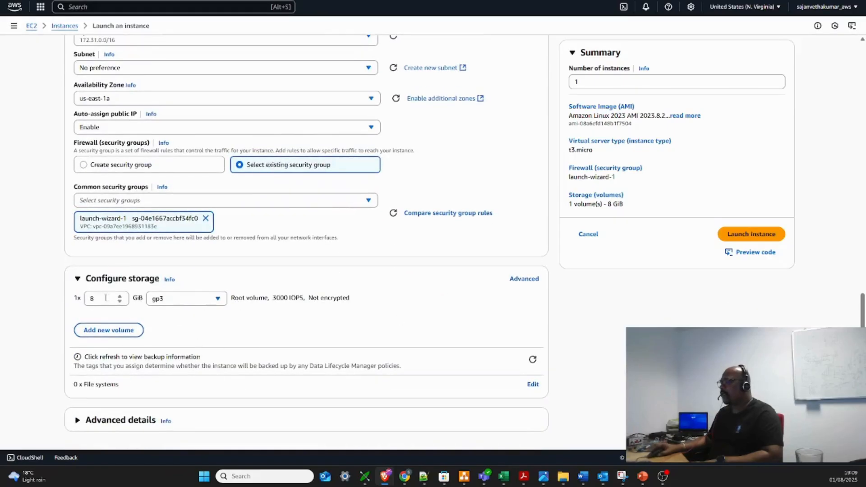
pyautogui.doubleClick(92, 300)
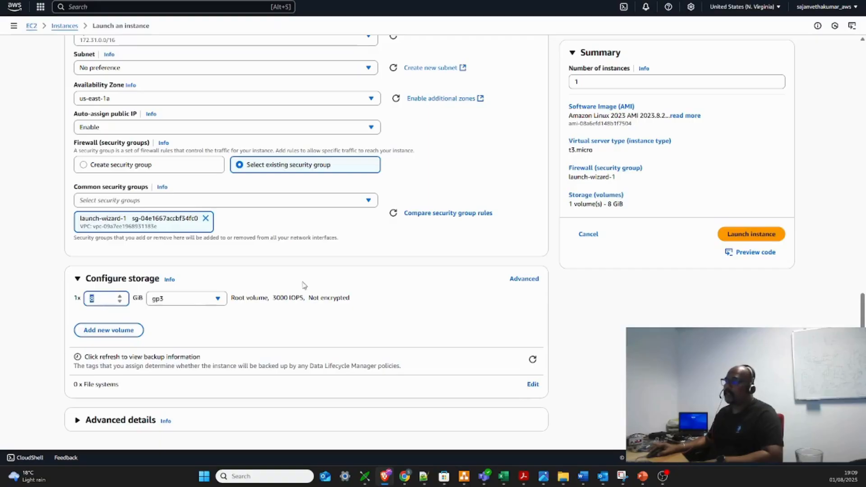
pyautogui.click(128, 297)
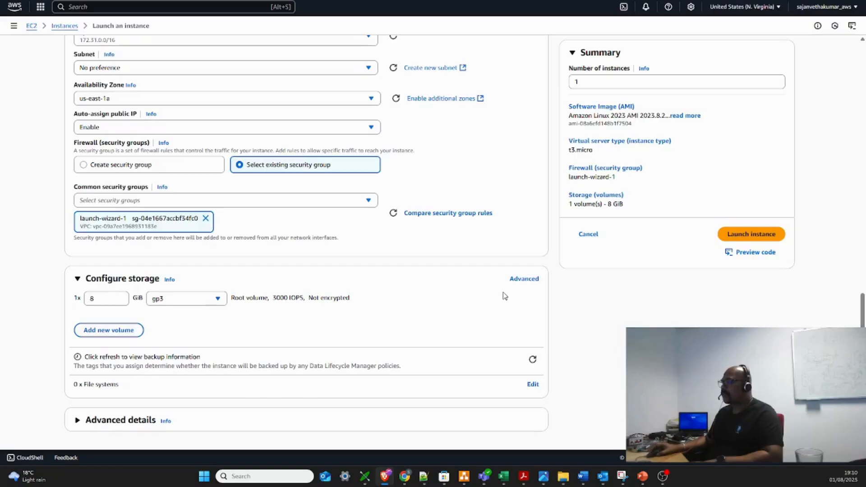
pyautogui.click(523, 279)
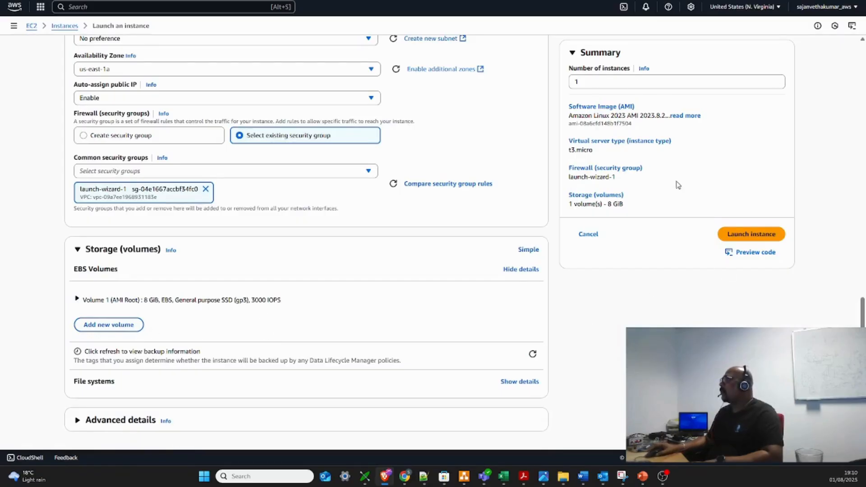
pyautogui.click(741, 234)
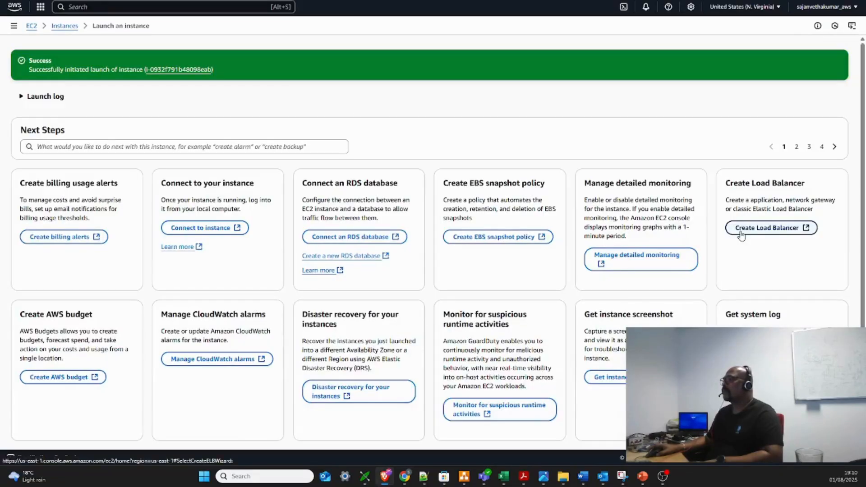
# Open the newly launched instance's summary and examine its security group with the inbound and outbound rules
pyautogui.click(180, 70)
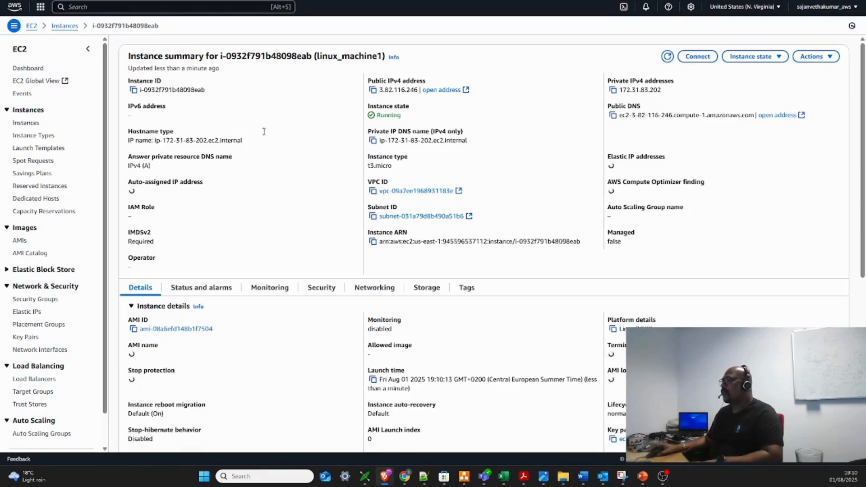
pyautogui.click(320, 287)
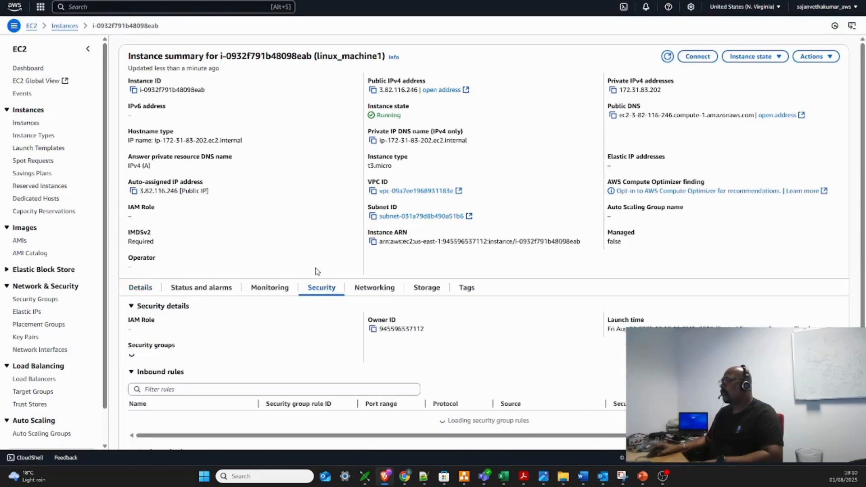
pyautogui.scroll(-2, 316, 270)
pyautogui.scroll(-1, 318, 271)
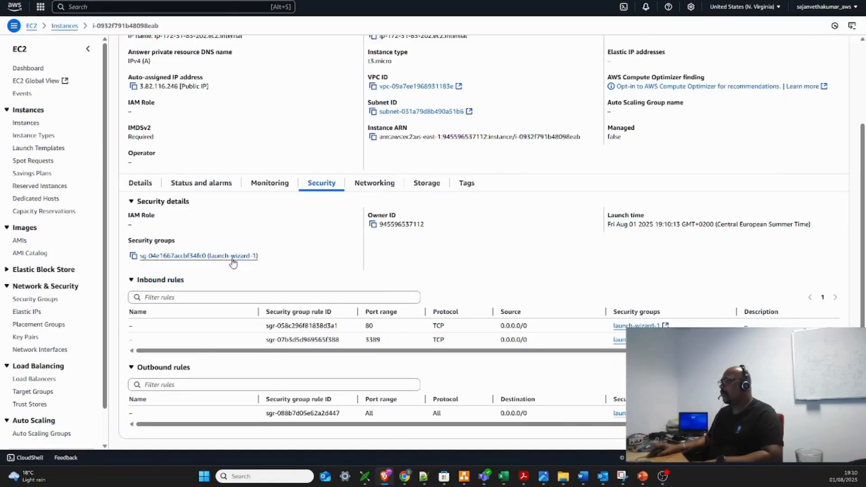
# Open the launch-wizard-1 security group attached to the instance and open its inbound rules for editing
pyautogui.click(197, 256)
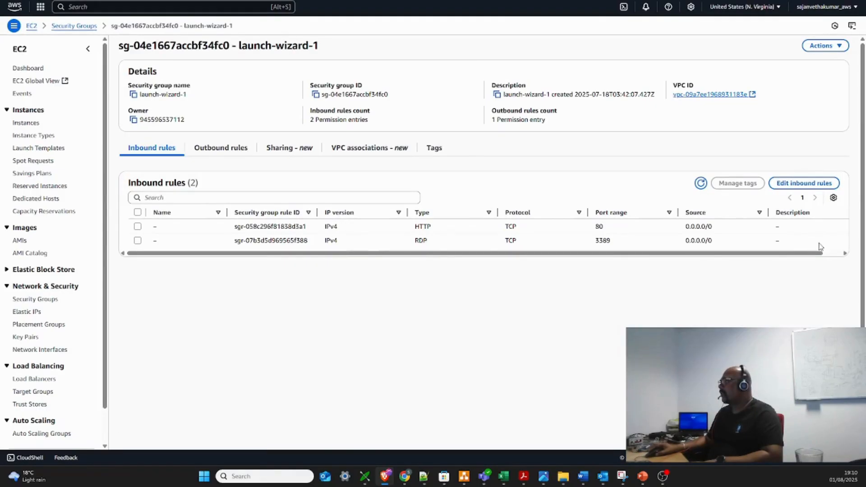
pyautogui.scroll(-1, 846, 249)
pyautogui.scroll(1, 845, 247)
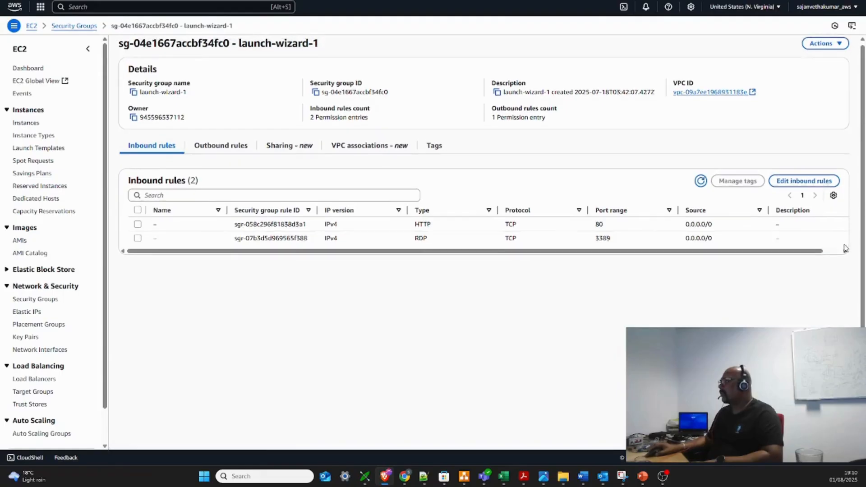
pyautogui.click(814, 182)
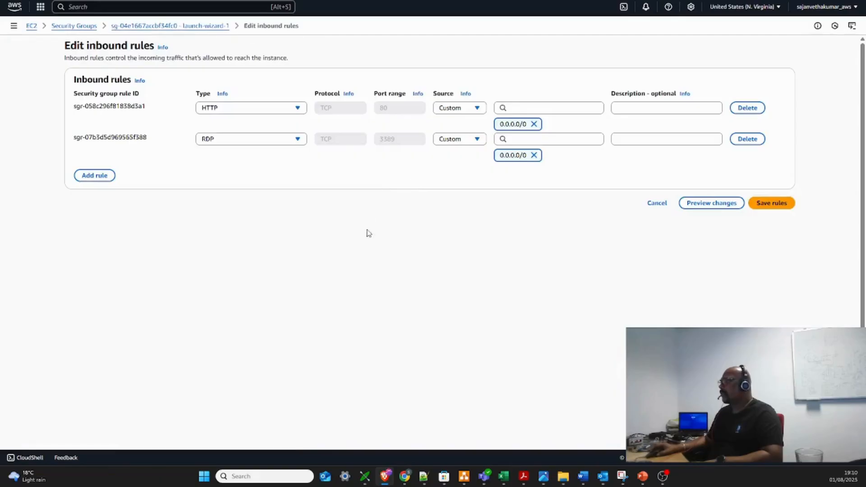
# Add an inbound rule of type SSH with the source Anywhere-IPv4 to the launch-wizard-1 security group
pyautogui.click(100, 178)
pyautogui.click(291, 175)
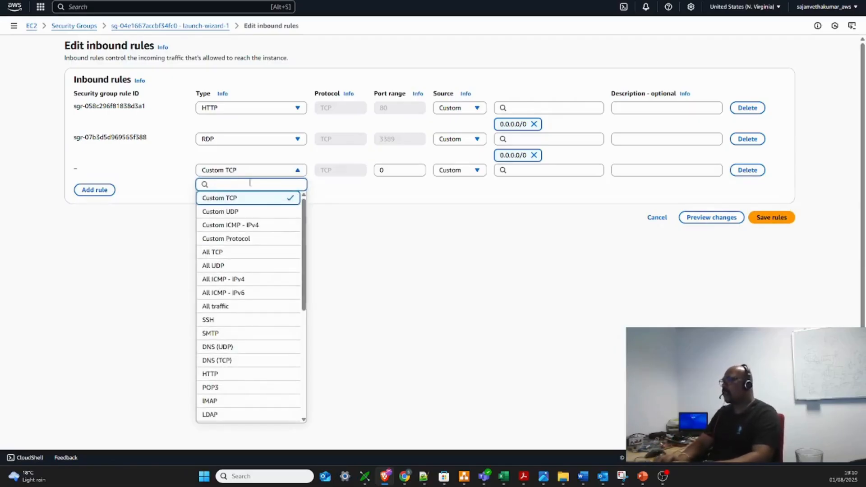
pyautogui.write('ssh')
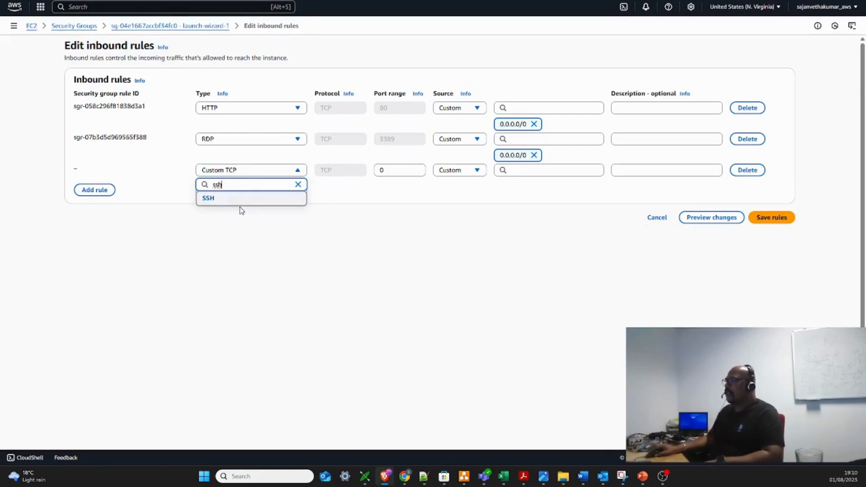
pyautogui.click(235, 198)
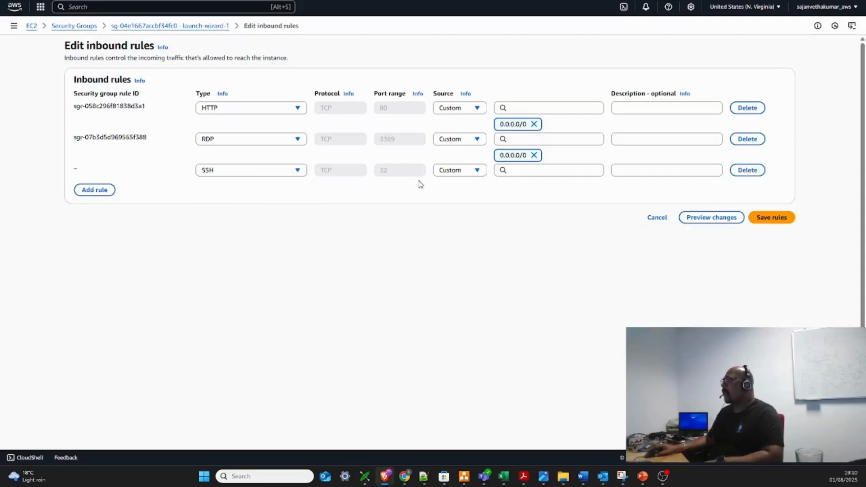
pyautogui.click(477, 171)
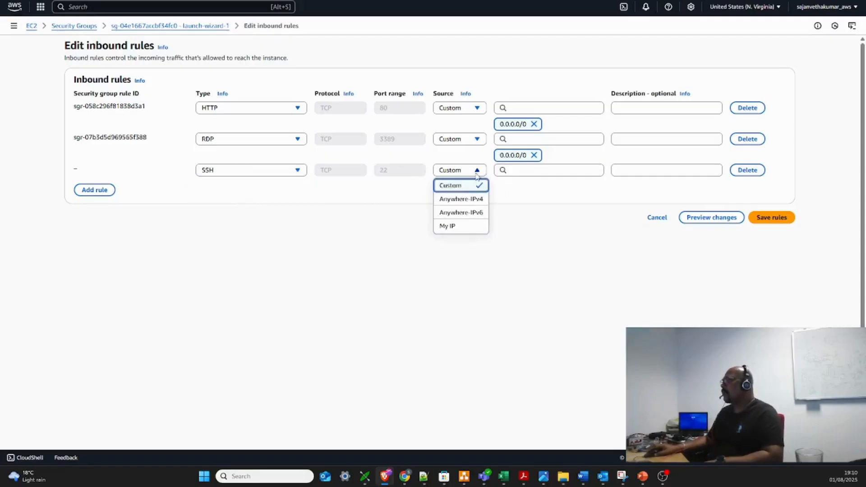
pyautogui.click(475, 200)
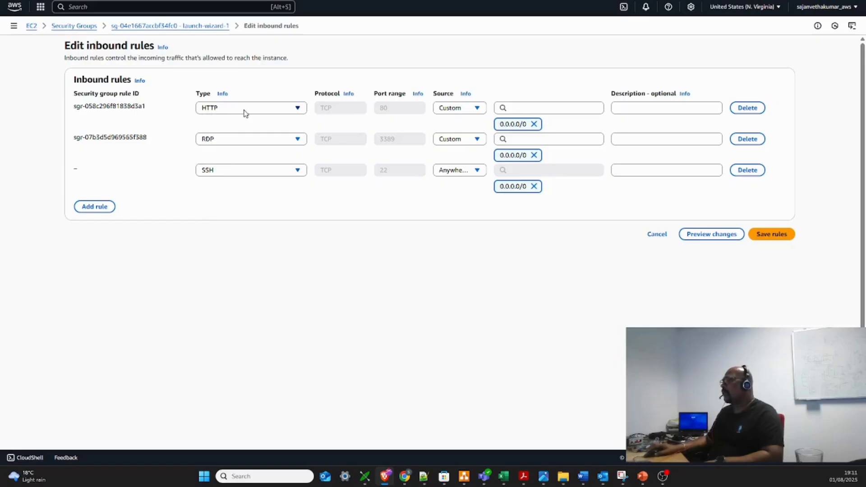
# Set the HTTP rule's source to Anywhere-IPv4 and save the inbound rules
pyautogui.click(477, 108)
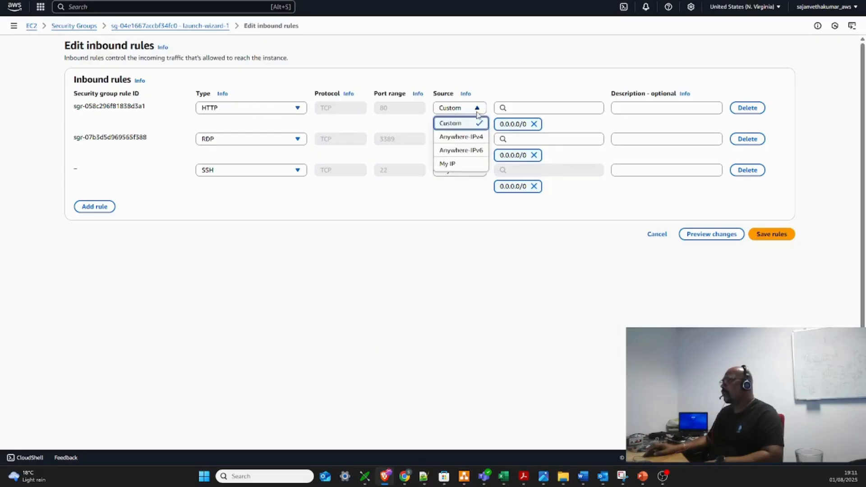
pyautogui.click(472, 137)
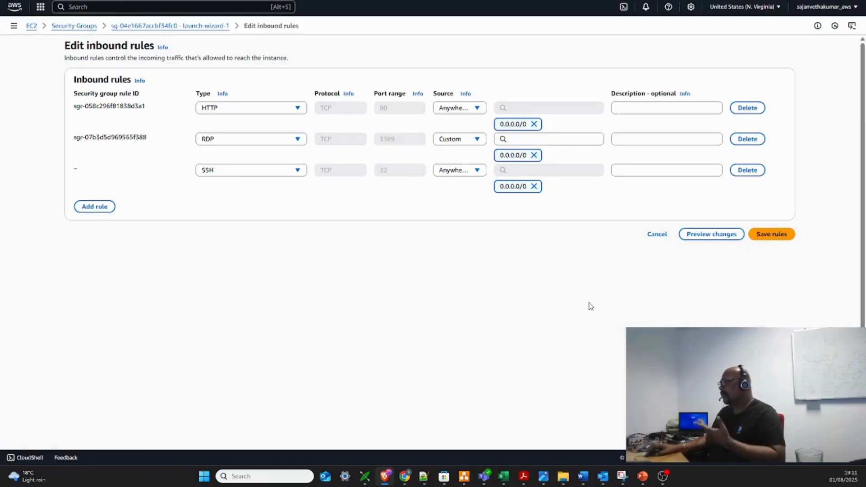
pyautogui.click(782, 241)
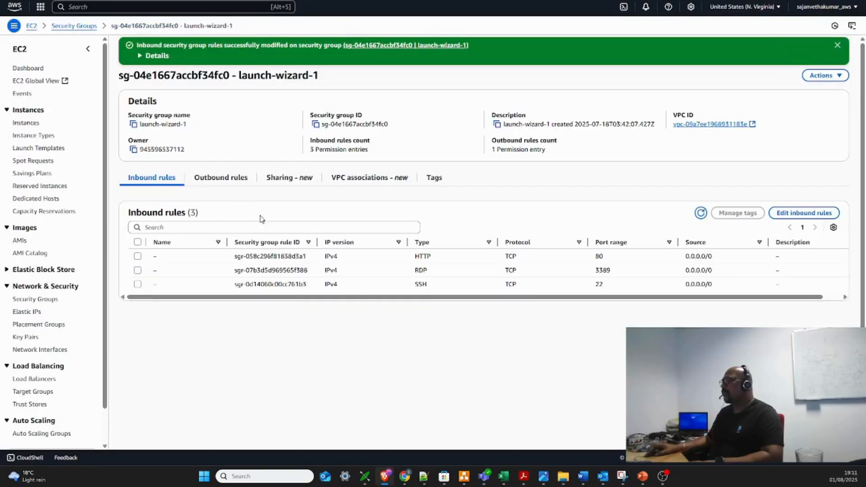
# Return to the EC2 instances list and refresh it repeatedly to check the status of linux_machine1
pyautogui.click(30, 71)
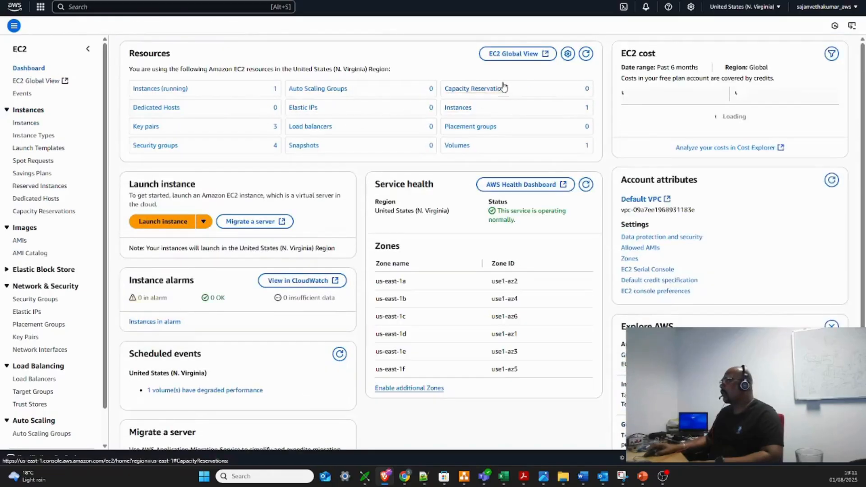
pyautogui.click(27, 124)
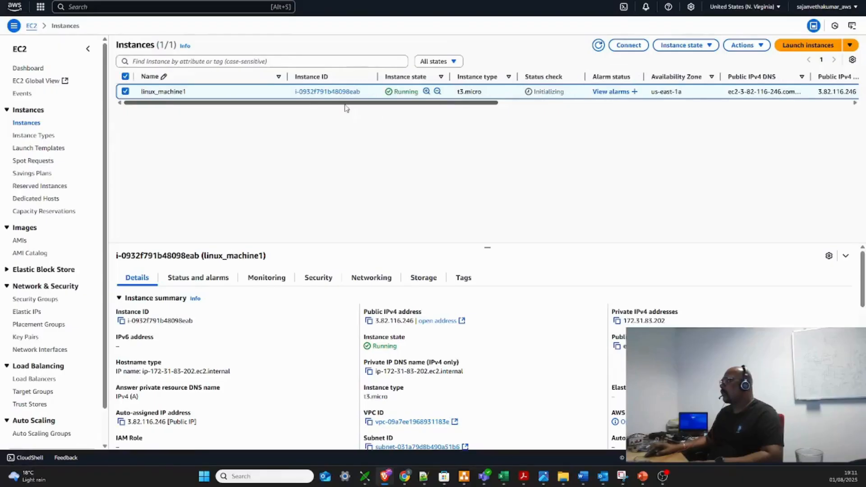
pyautogui.hscroll(1, 382, 107)
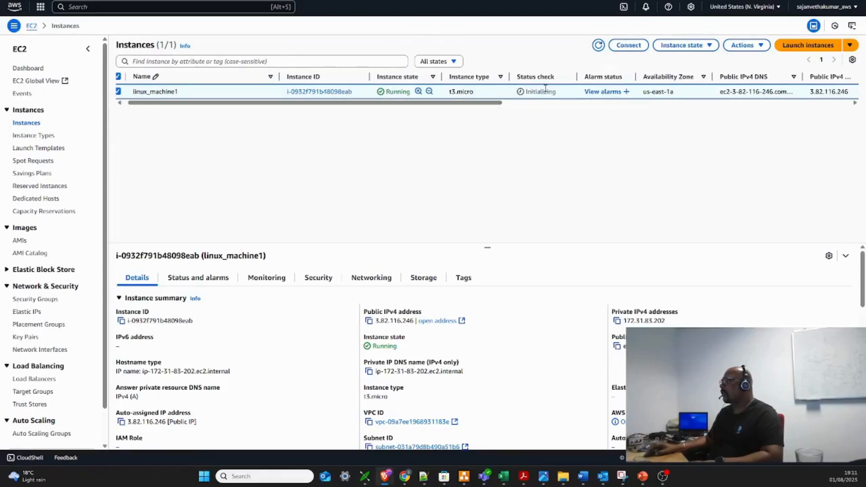
pyautogui.click(598, 45)
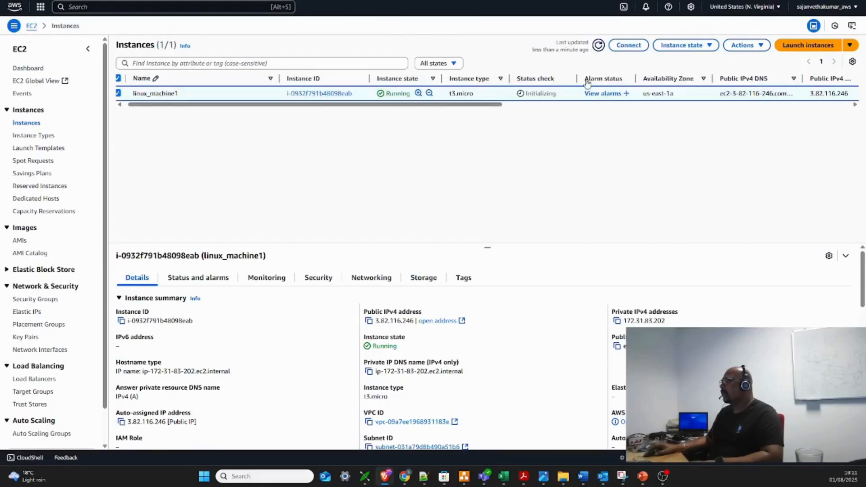
pyautogui.click(598, 46)
pyautogui.click(599, 47)
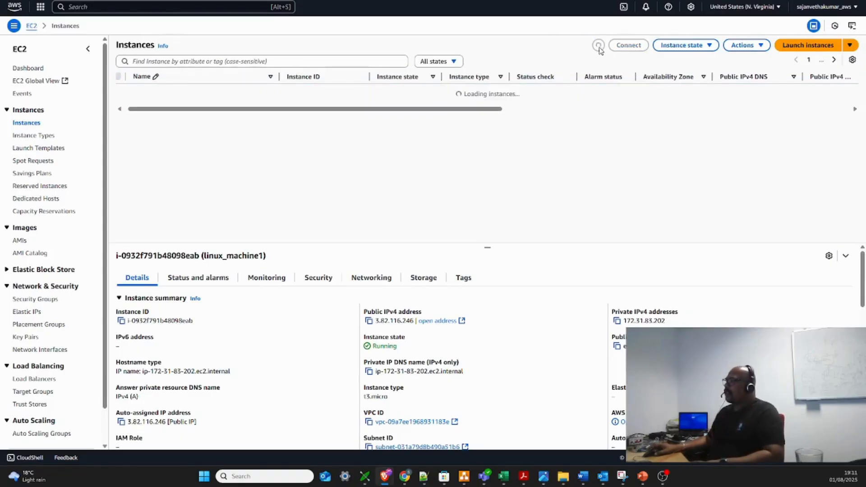
pyautogui.click(600, 49)
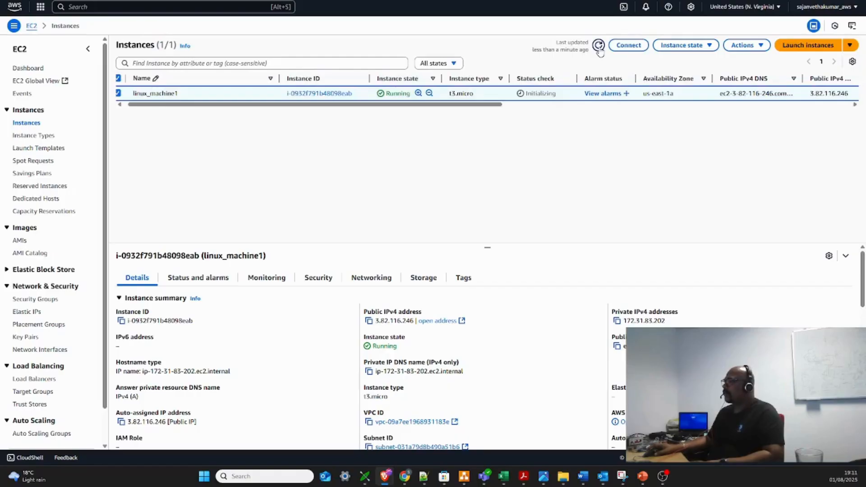
pyautogui.click(599, 49)
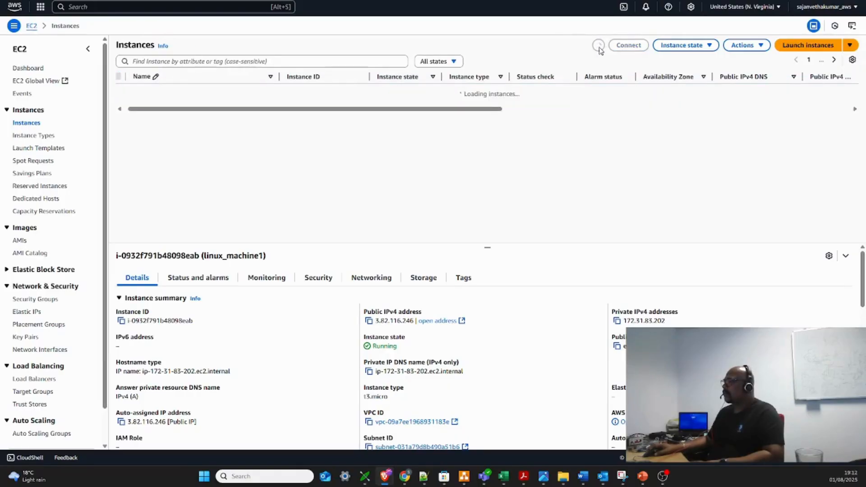
pyautogui.click(599, 48)
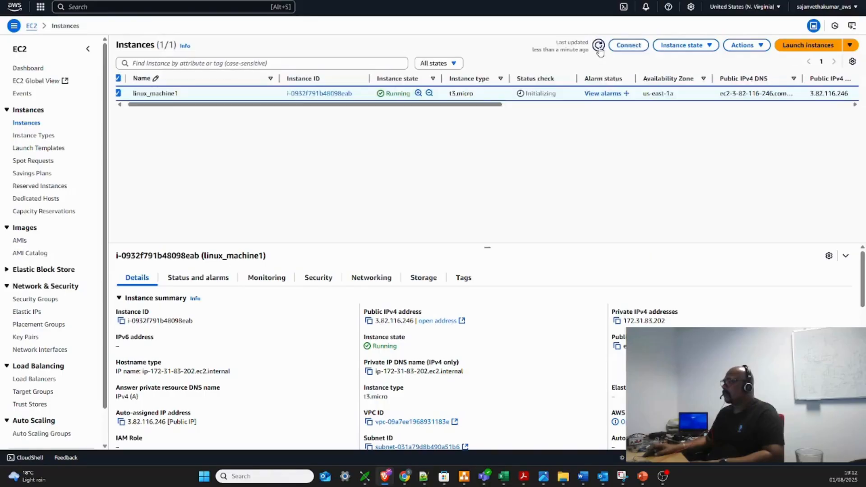
pyautogui.click(599, 46)
# Open the connection options for linux_machine1 and show the SSH client instructions
pyautogui.click(629, 45)
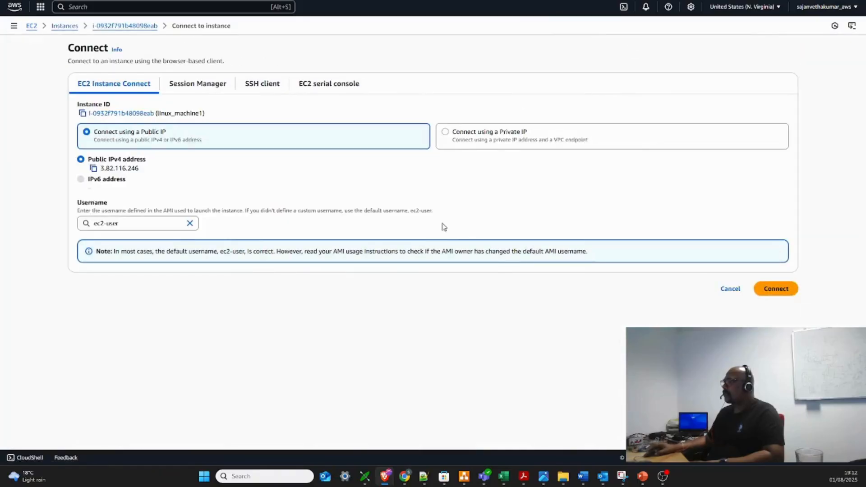
pyautogui.click(255, 88)
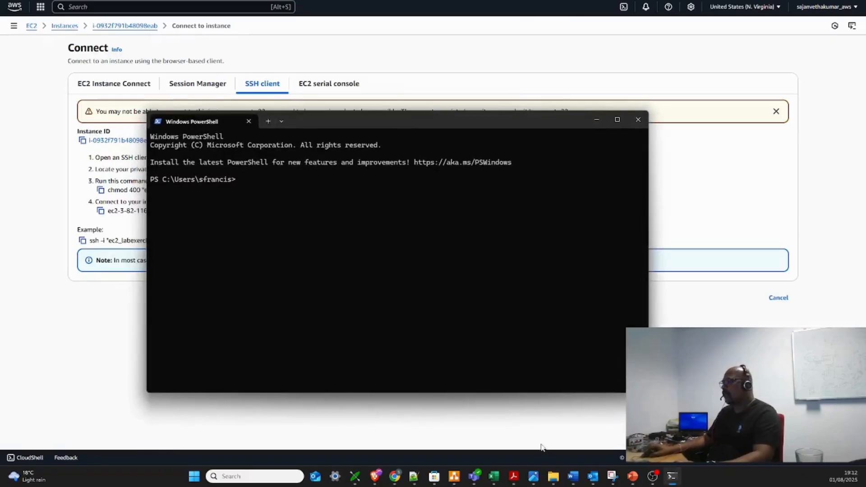
pyautogui.moveTo(519, 475)
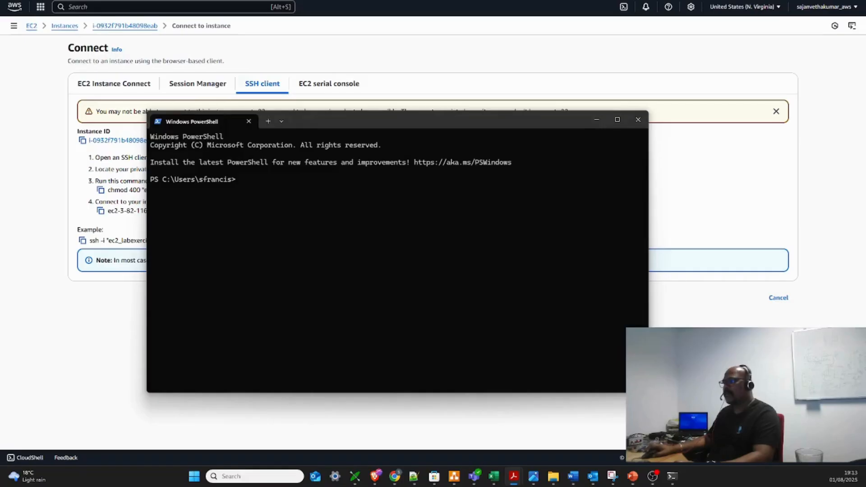
pyautogui.click(105, 353)
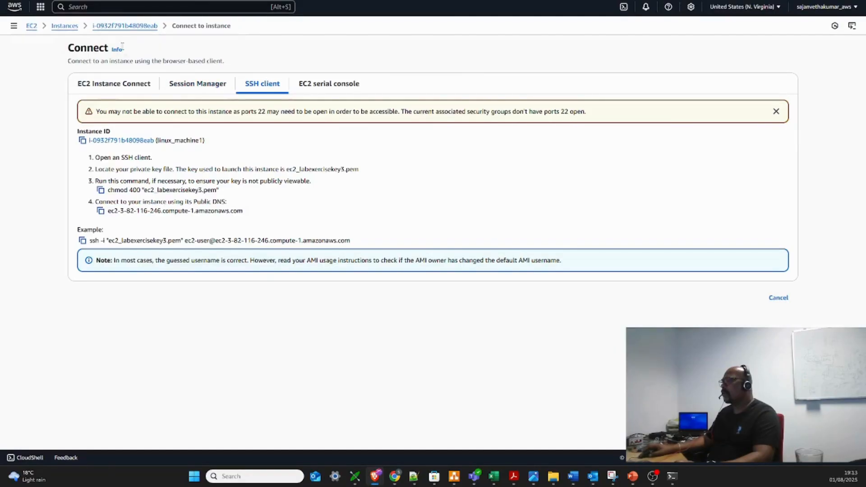
# Go back to the instances list, reopen the connection instructions for linux_machine1 and copy the example ssh command
pyautogui.click(65, 26)
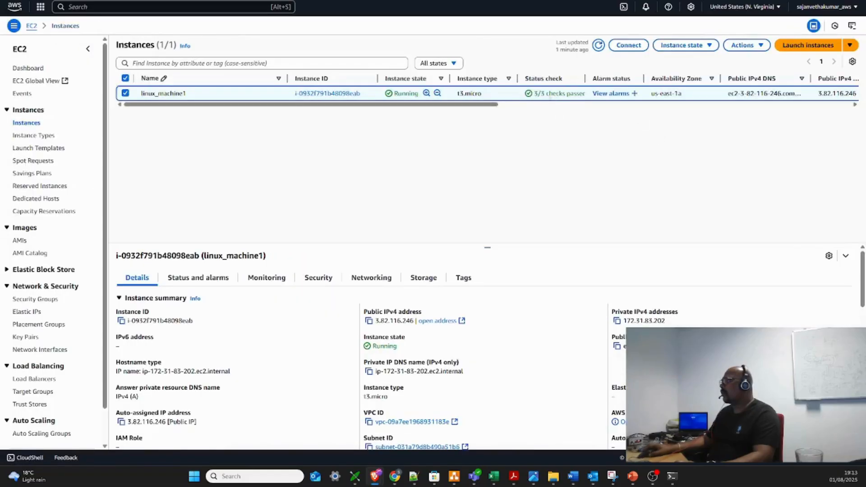
pyautogui.click(628, 45)
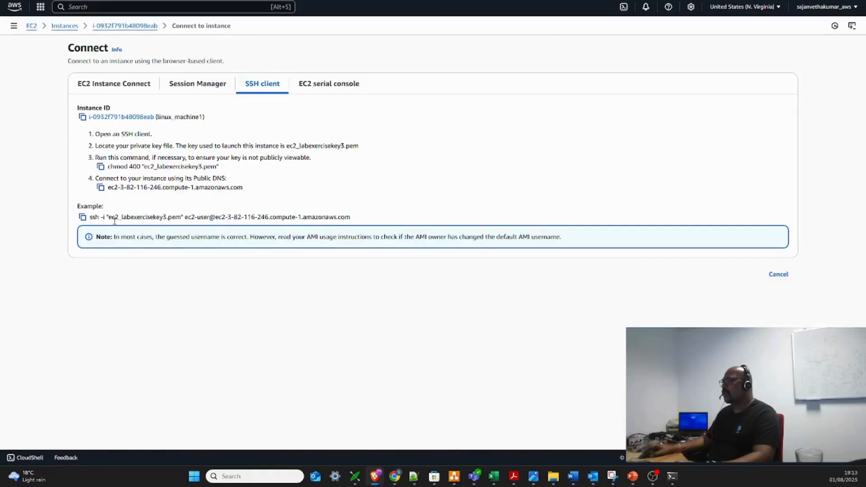
pyautogui.click(82, 216)
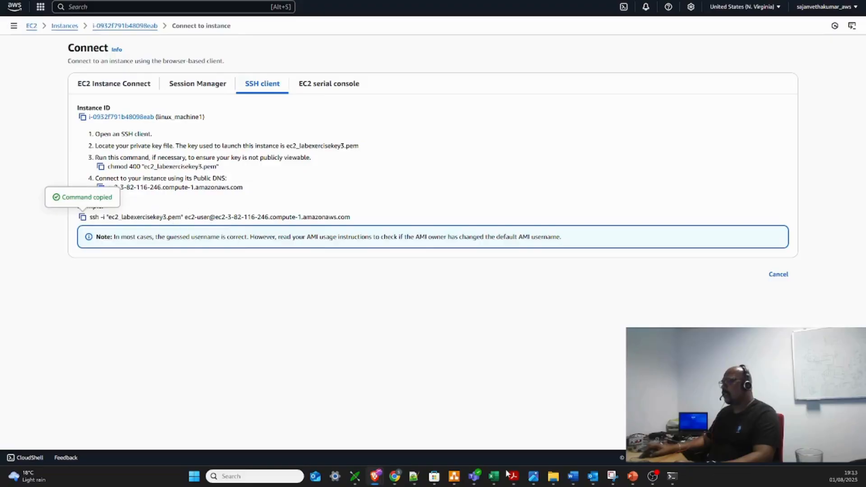
# Switch to Windows PowerShell and list the contents of the user's home folder with ls
pyautogui.click(673, 479)
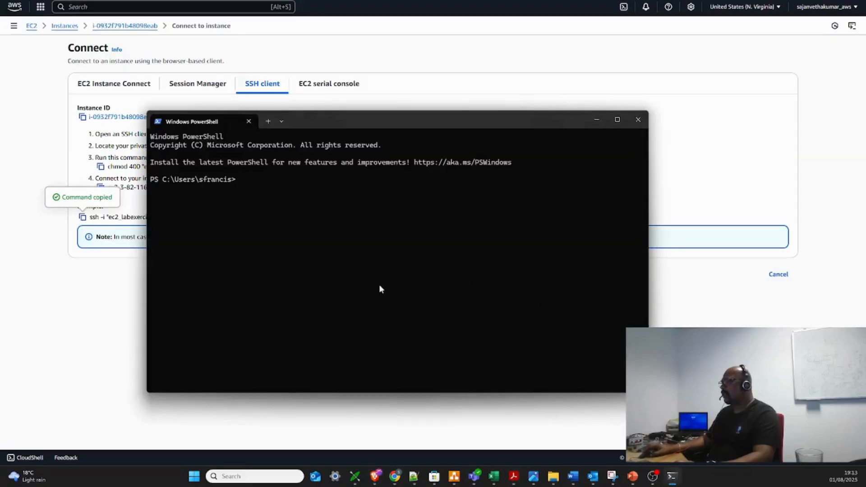
pyautogui.moveTo(334, 121); pyautogui.dragTo(392, 172)
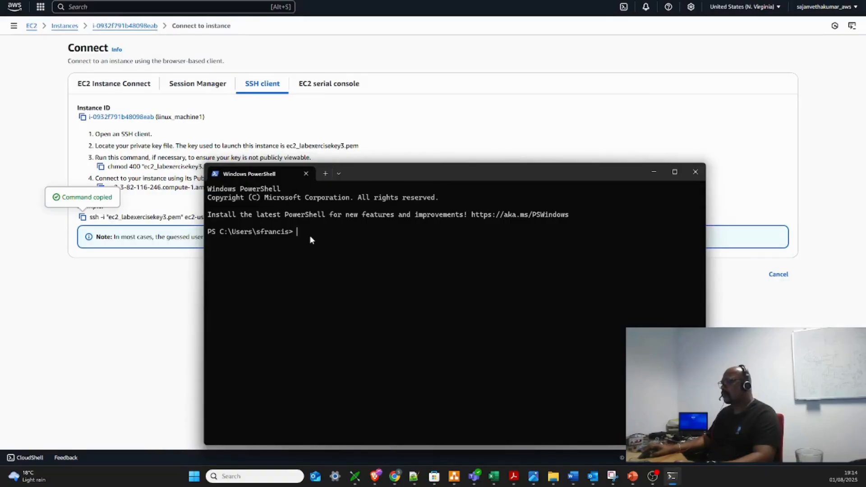
pyautogui.write('ls')
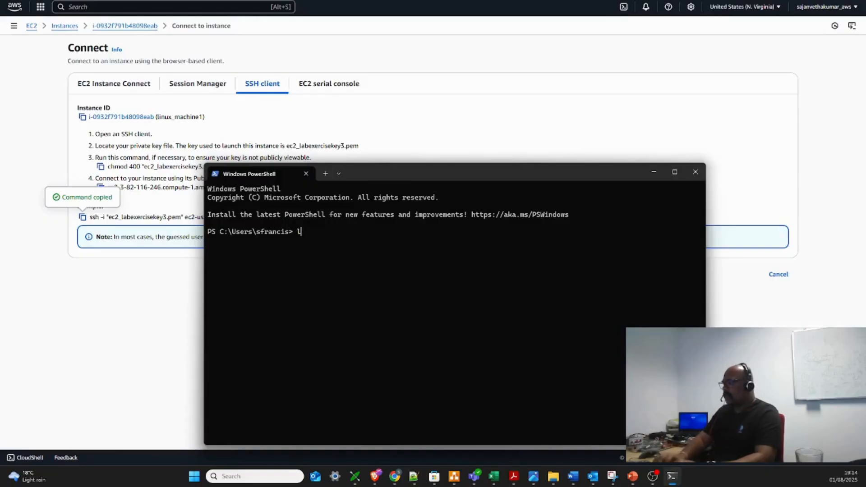
pyautogui.press('Return')
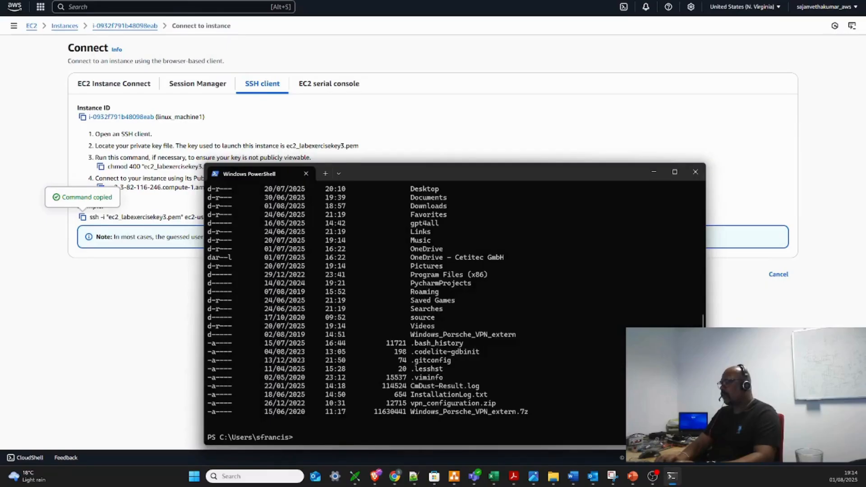
# Change the working directory to Downloads and list its files
pyautogui.write('cd .\\D')
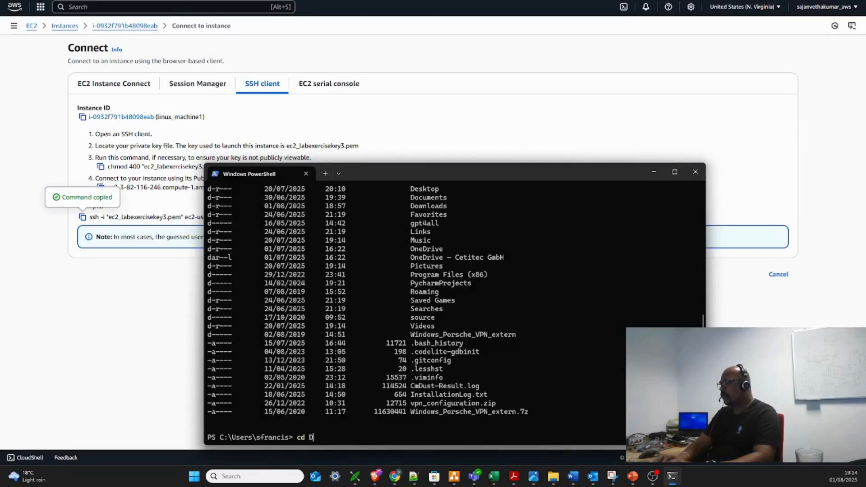
pyautogui.write('own')
pyautogui.press('Tab')
pyautogui.press('Return')
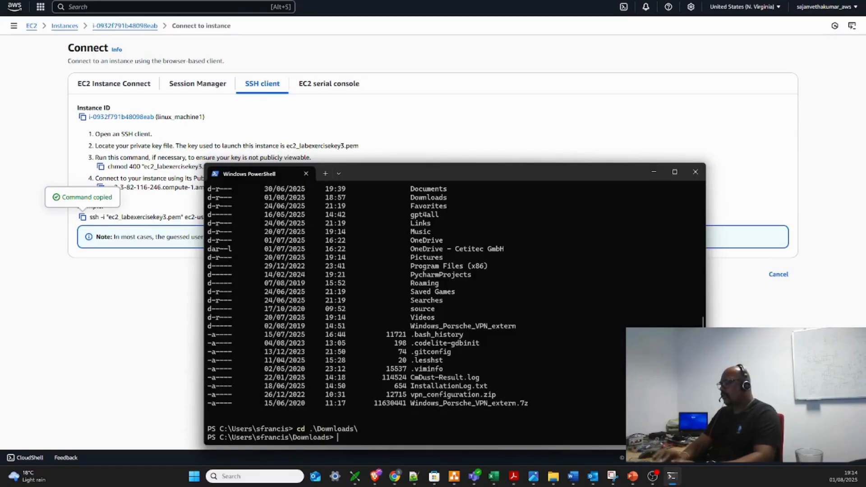
pyautogui.write('ls')
pyautogui.press('Return')
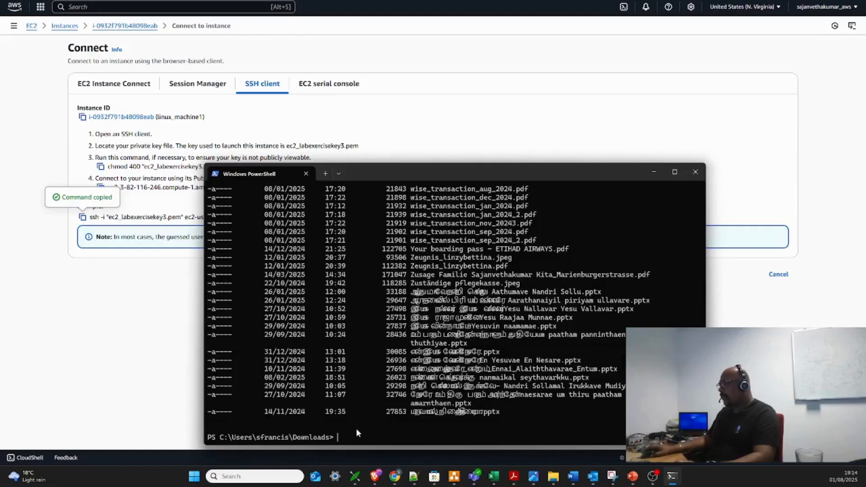
pyautogui.hotkey('ctrl', 'v')
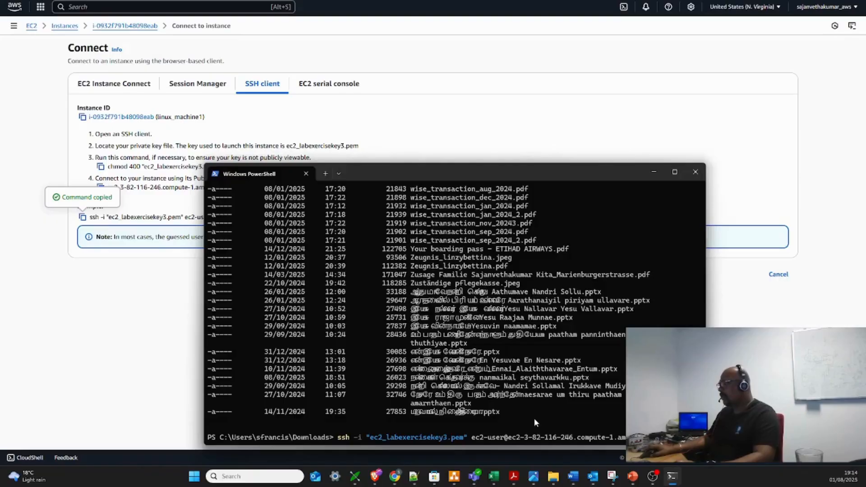
pyautogui.press('Return')
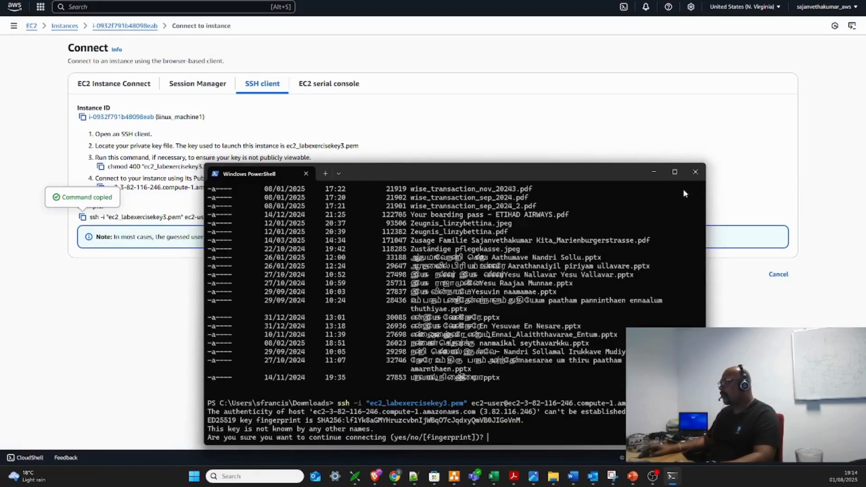
pyautogui.click(675, 171)
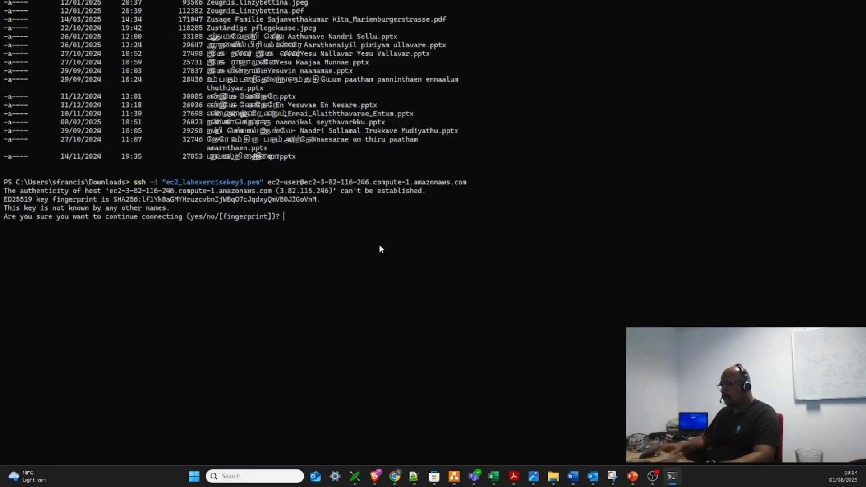
pyautogui.write('yes')
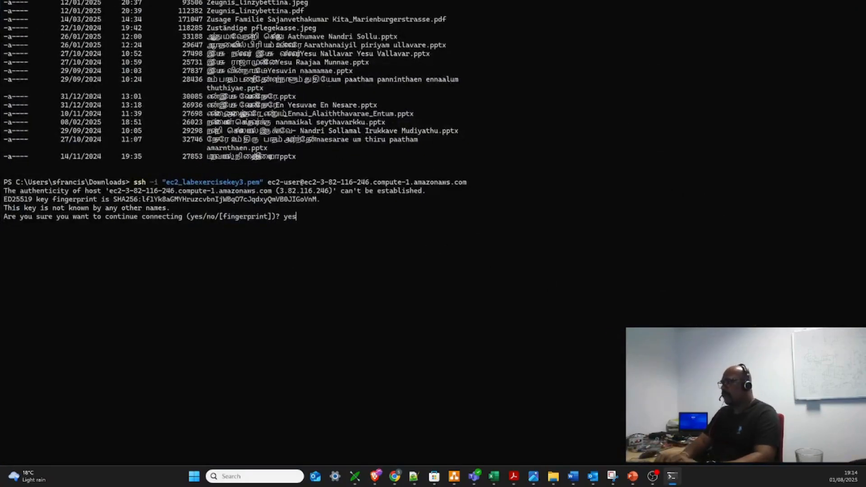
pyautogui.press('Return')
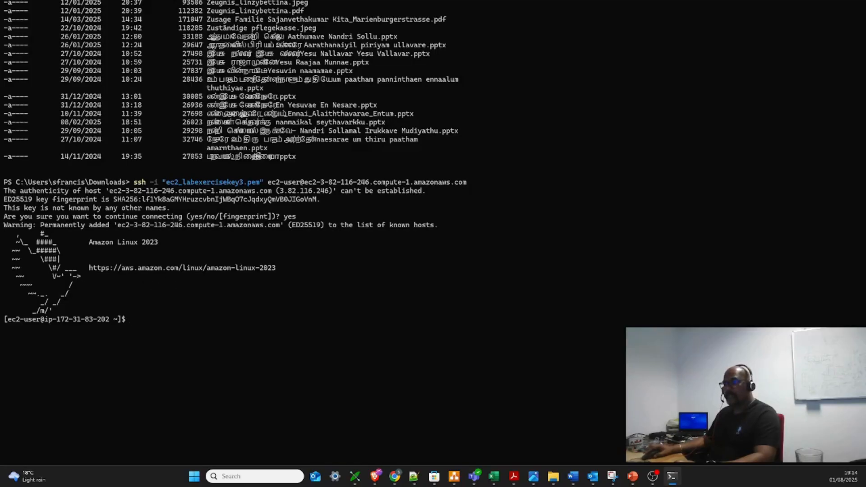
# Install the Apache web server and Git on the instance with sudo dnf install httpd git -y
pyautogui.hotkey('alt', 'Tab')
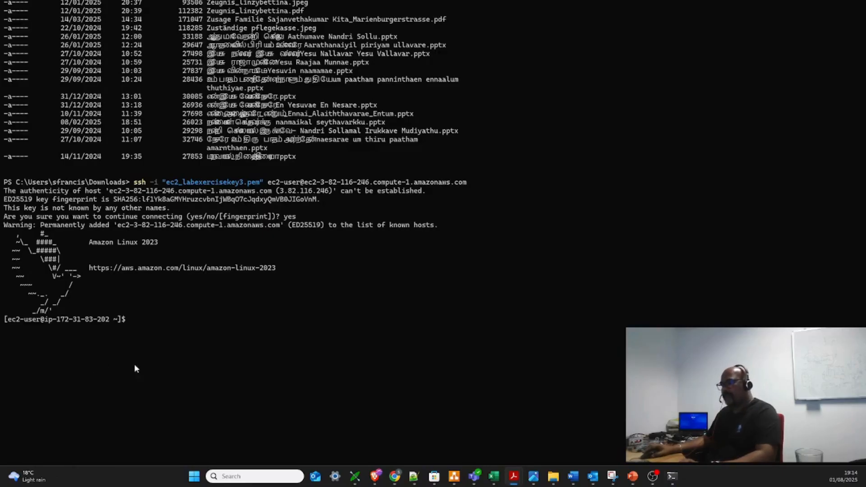
pyautogui.rightClick(147, 319)
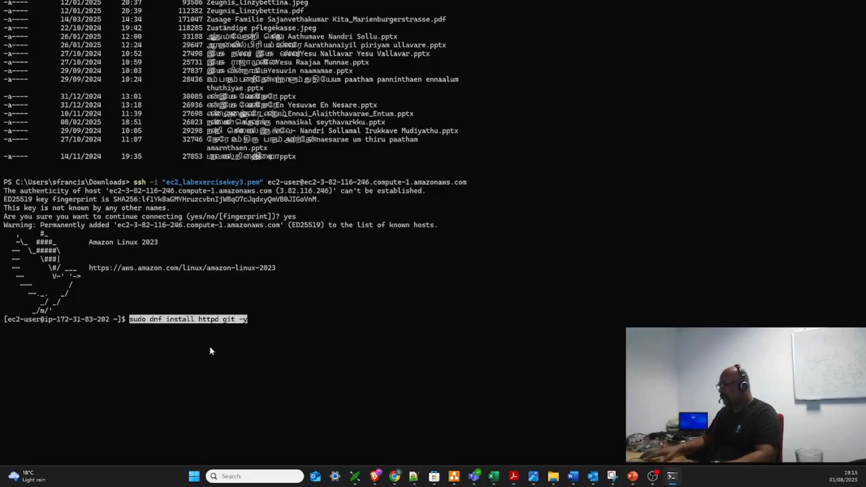
pyautogui.press('Return')
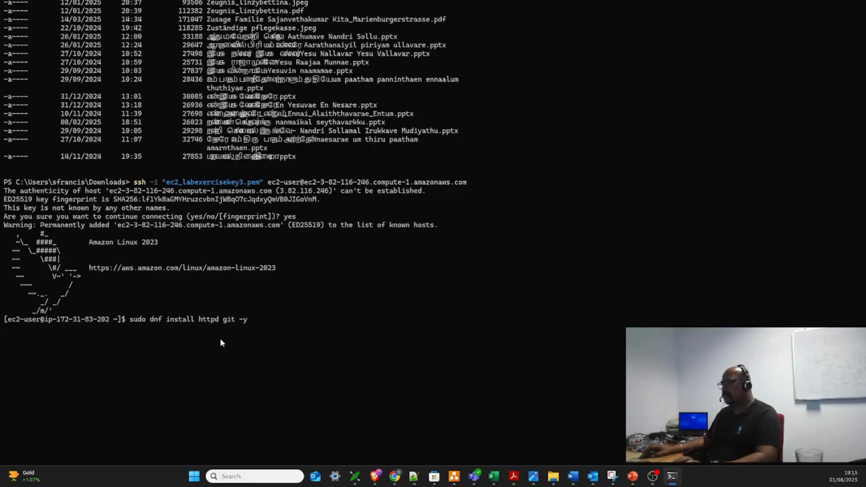
pyautogui.press('Return')
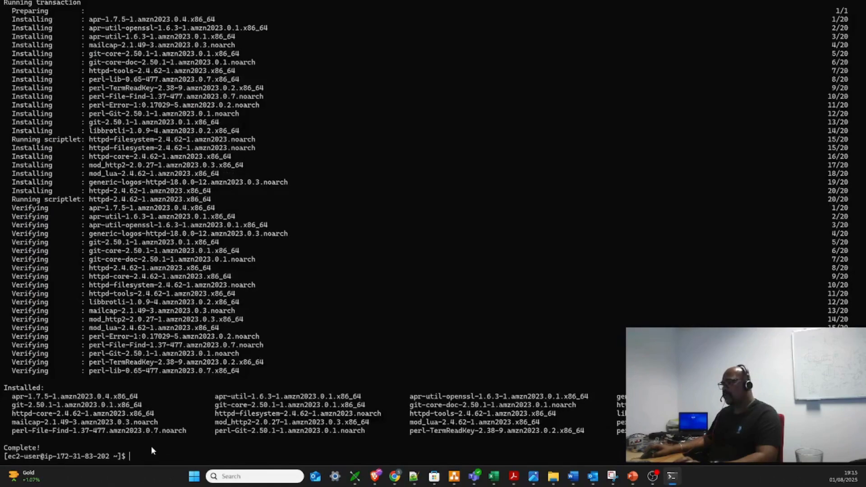
# Start Apache and enable it at boot with sudo systemctl start httpd && sudo systemctl enable httpd
pyautogui.press('Up')
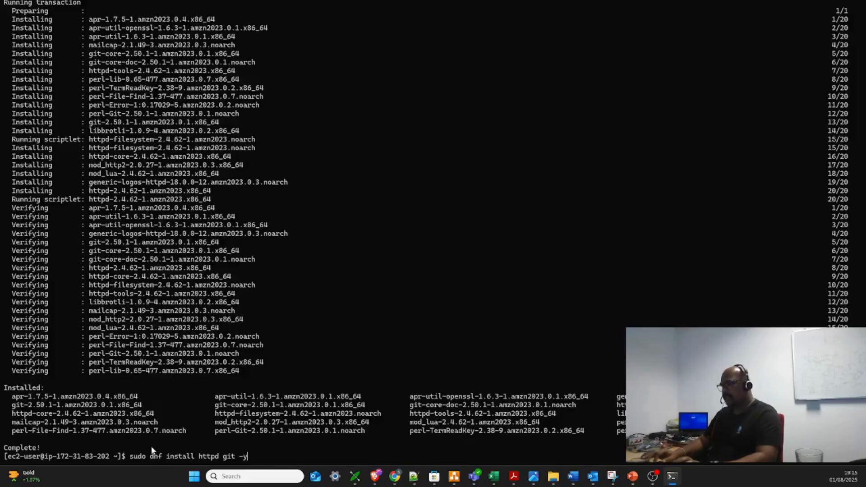
pyautogui.press('Down')
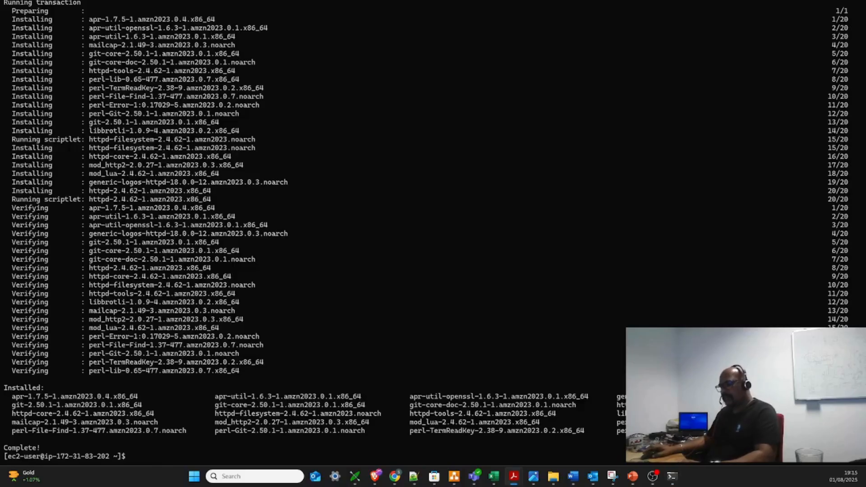
pyautogui.rightClick(177, 453)
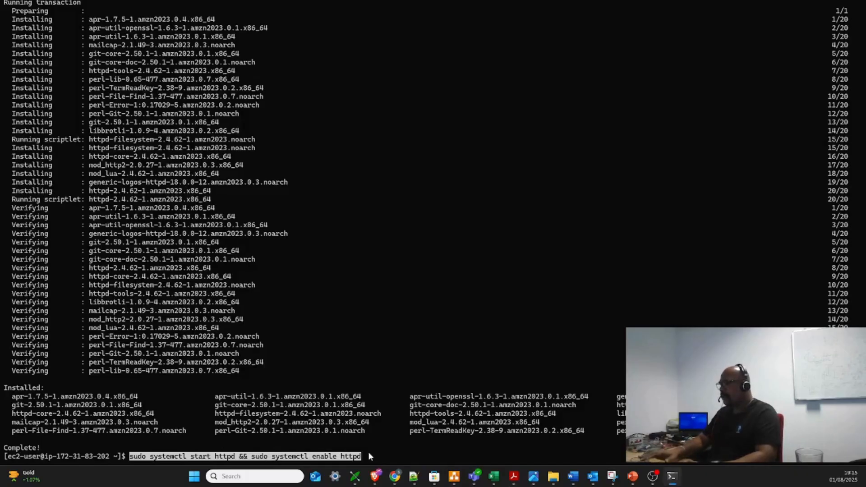
pyautogui.press('Return')
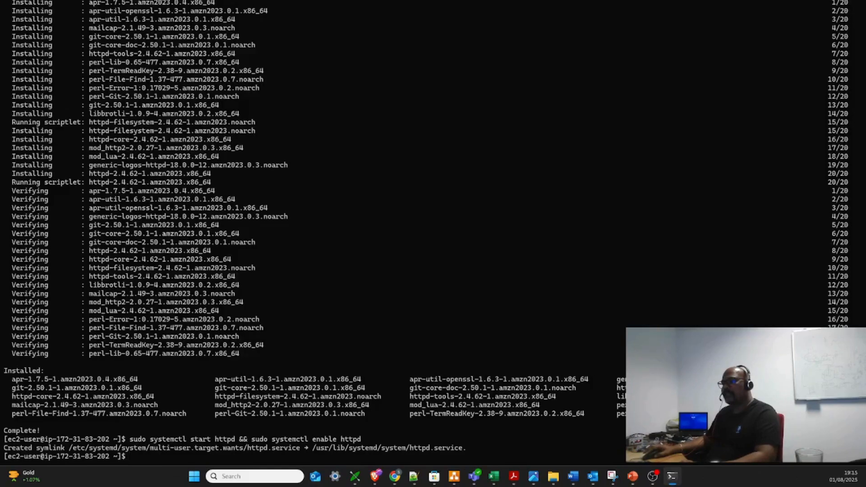
pyautogui.hotkey('alt', 'Tab')
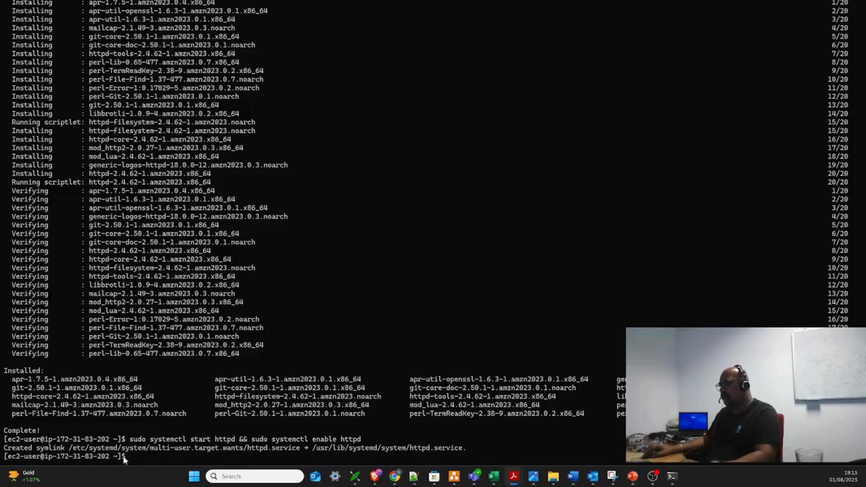
pyautogui.click(154, 458)
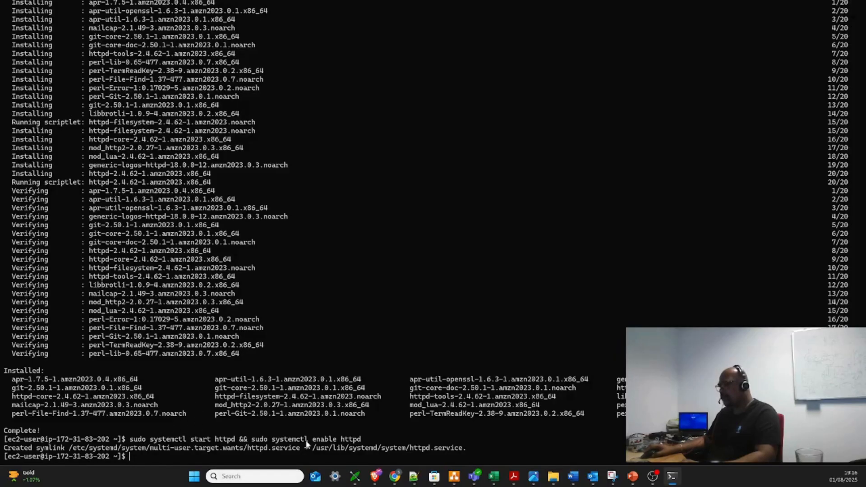
pyautogui.hotkey('alt', 'Tab')
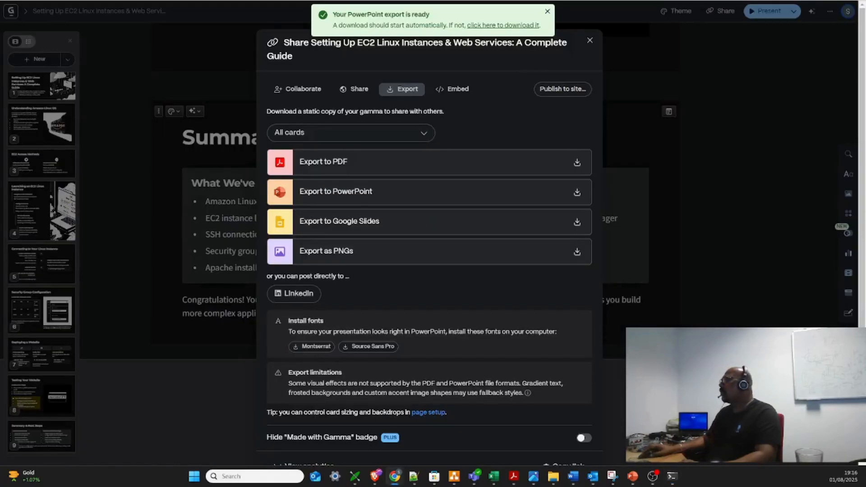
pyautogui.click(784, 0)
pyautogui.hotkey('ctrl', 't')
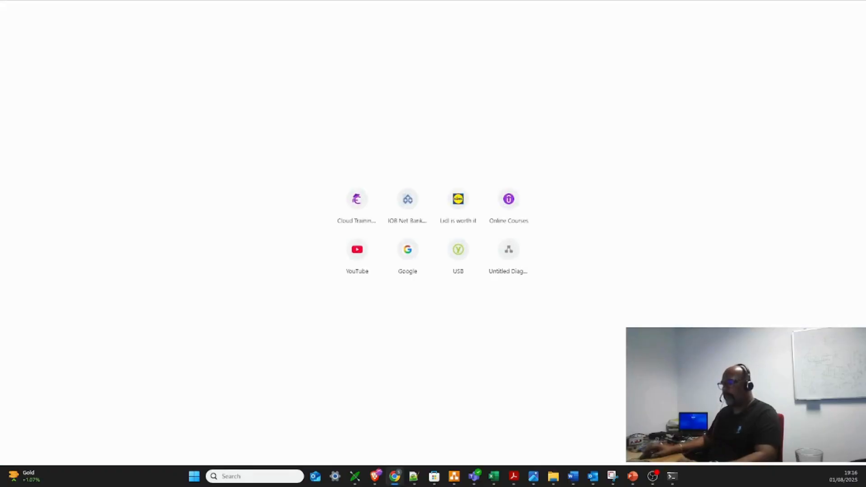
# Switch to the Brave window with the Connect to instance page and copy the public DNS of linux_machine1
pyautogui.moveTo(376, 476)
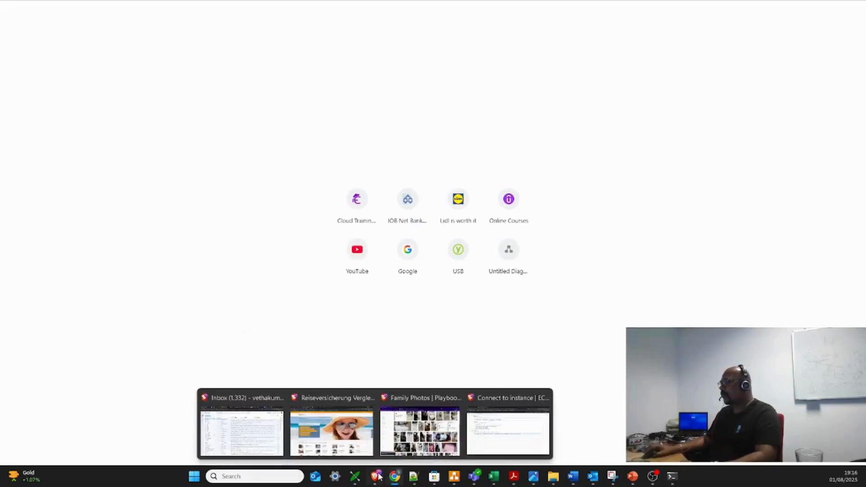
pyautogui.click(496, 430)
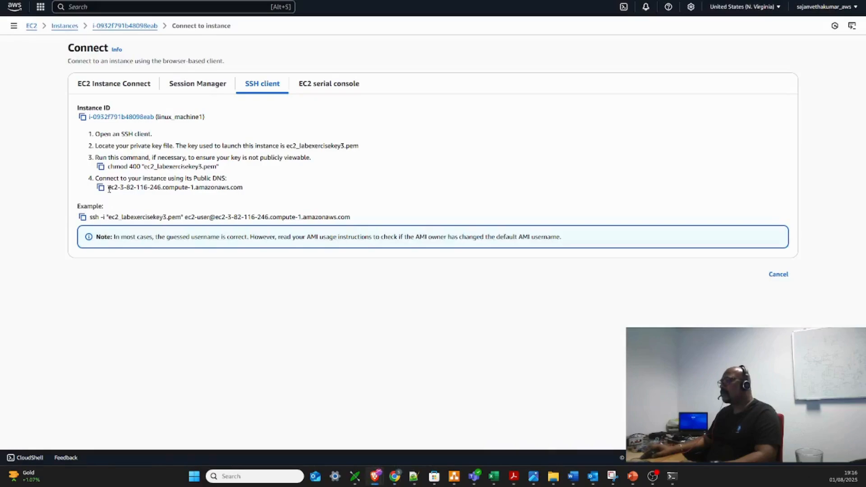
pyautogui.click(101, 187)
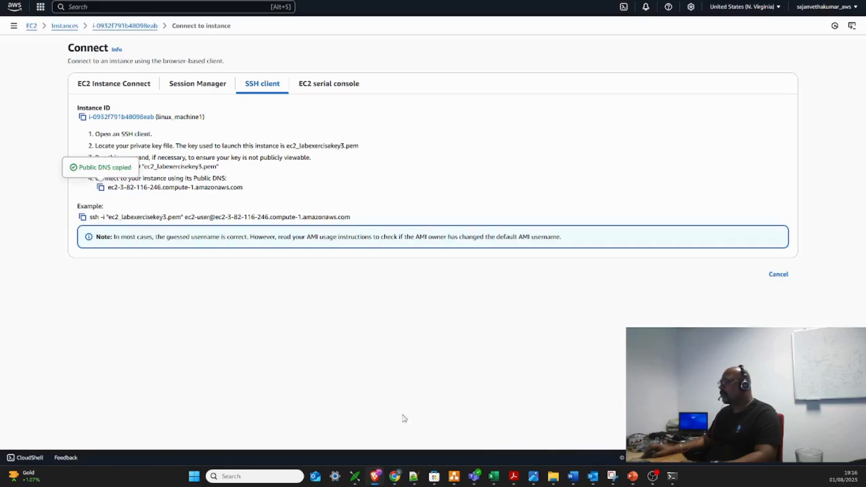
pyautogui.moveTo(379, 477)
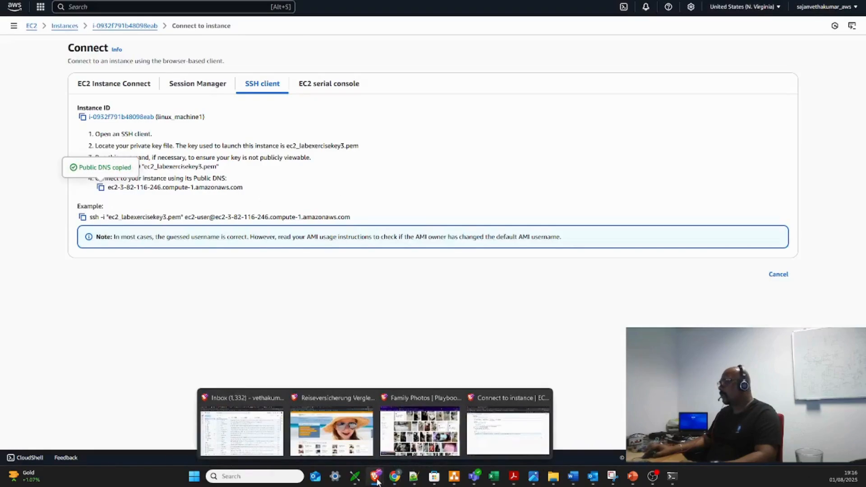
pyautogui.click(483, 417)
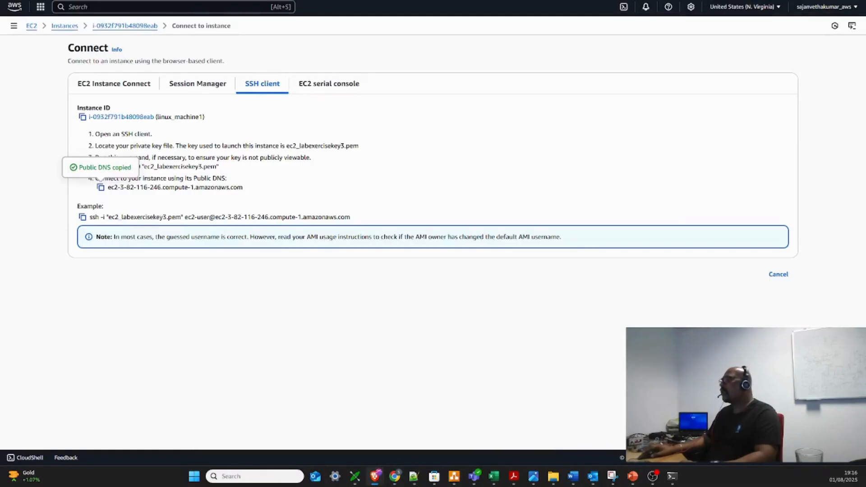
pyautogui.hotkey('ctrl', 't')
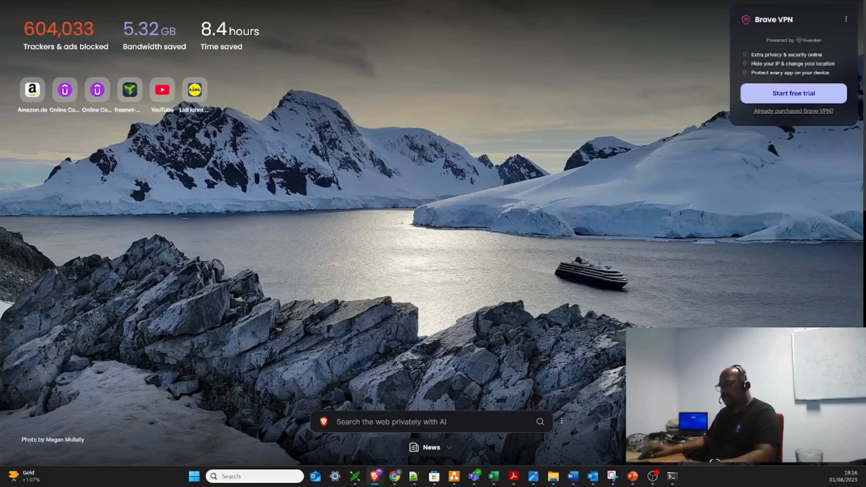
pyautogui.hotkey('ctrl', 'v')
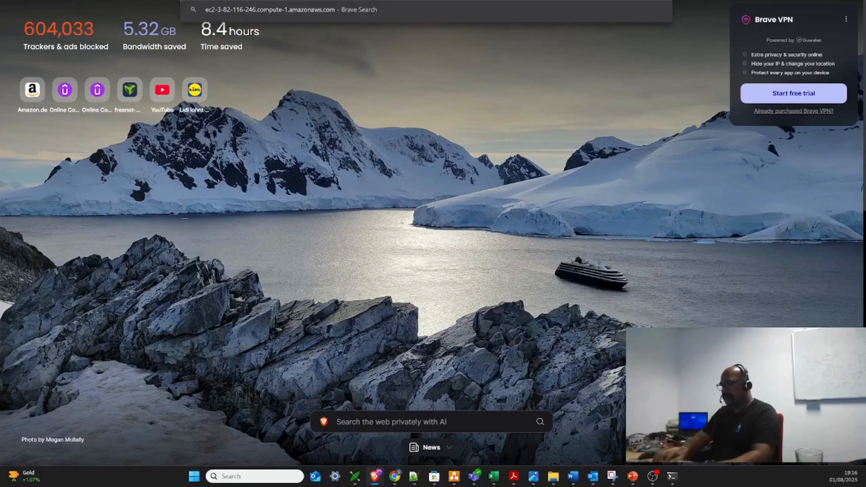
pyautogui.press('Home')
pyautogui.write('http')
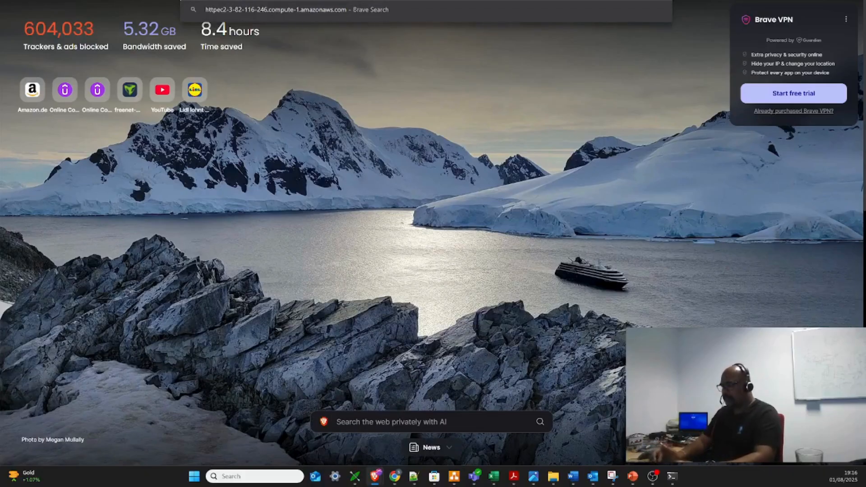
pyautogui.write(':')
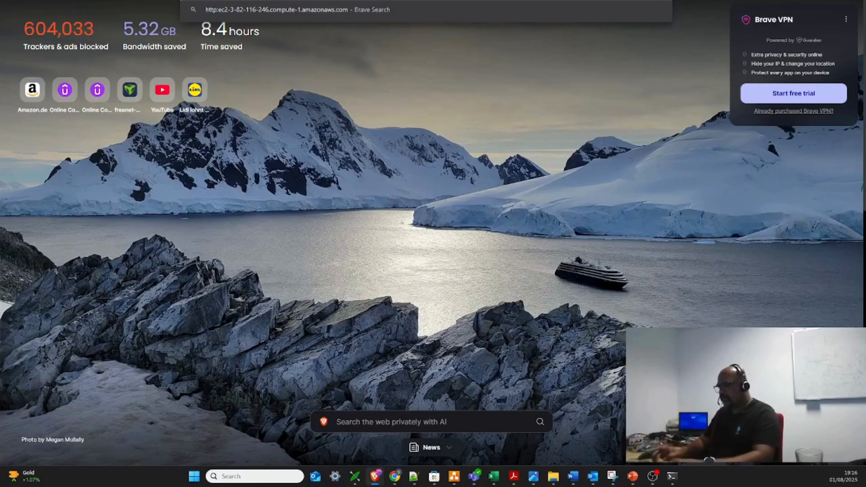
pyautogui.write('//')
pyautogui.press('Return')
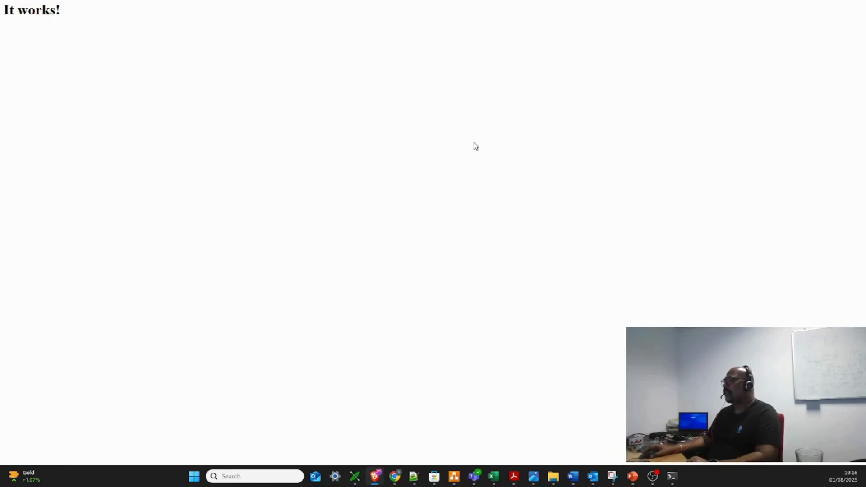
pyautogui.click(812, 1)
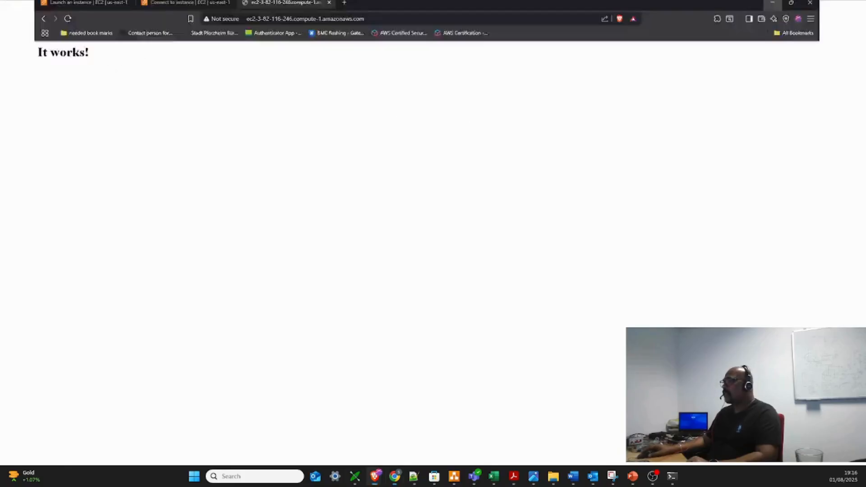
pyautogui.click(671, 476)
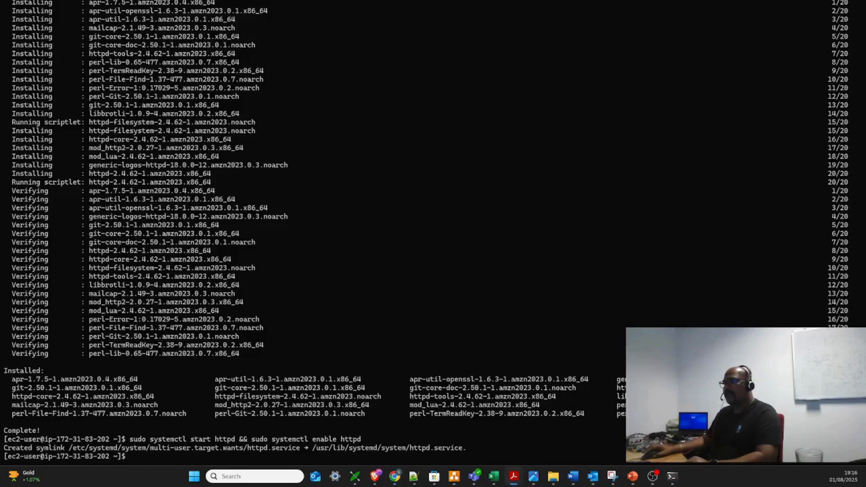
pyautogui.click(134, 456)
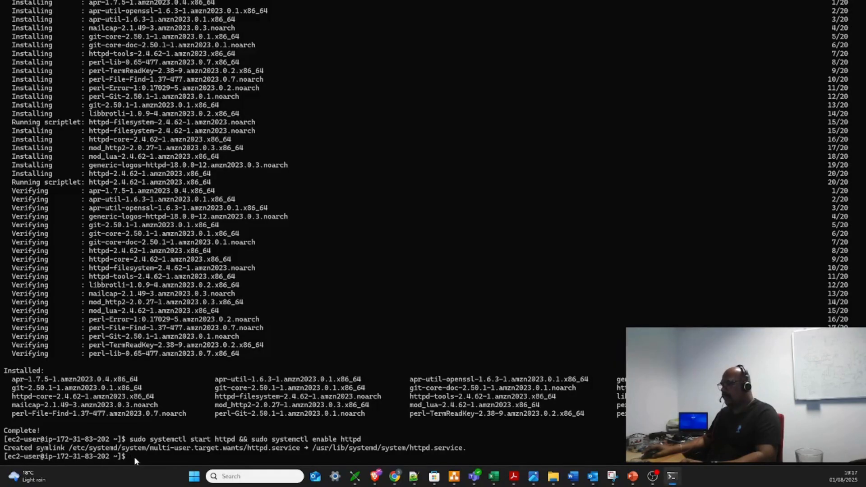
pyautogui.write('sudo git clone https://github.com/jerrish/site_particles.git /var/www/html')
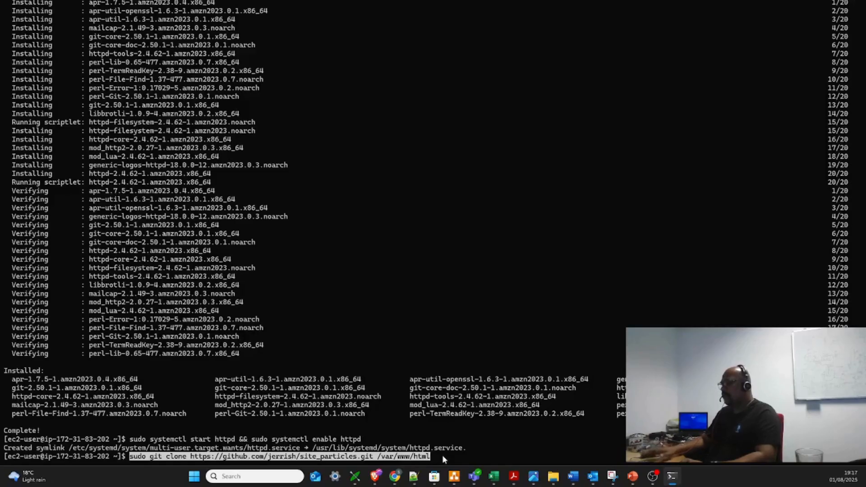
pyautogui.press('Return')
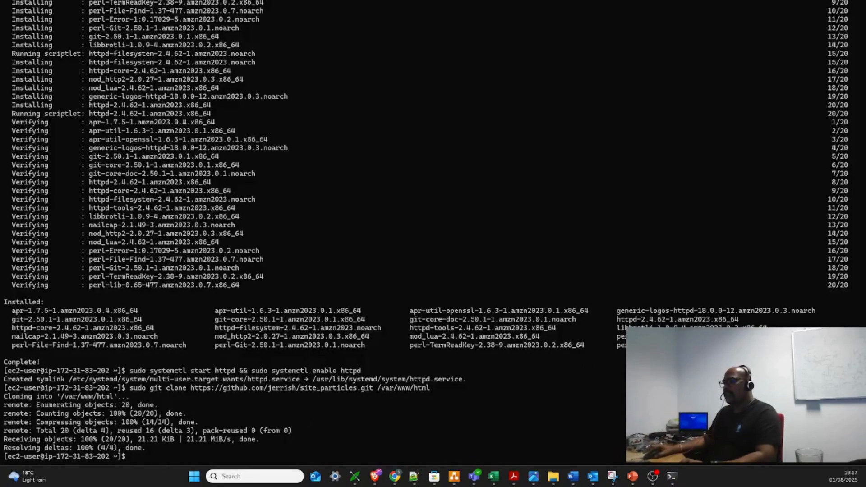
pyautogui.hotkey('alt', 'Tab')
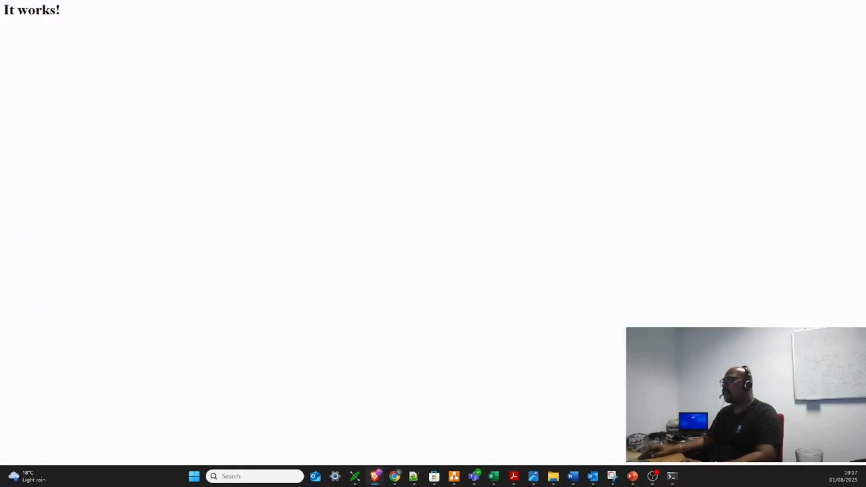
pyautogui.press('F5')
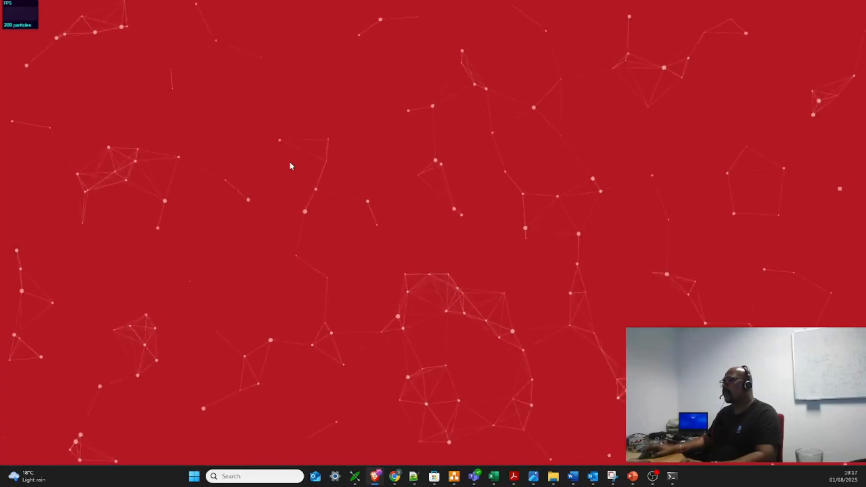